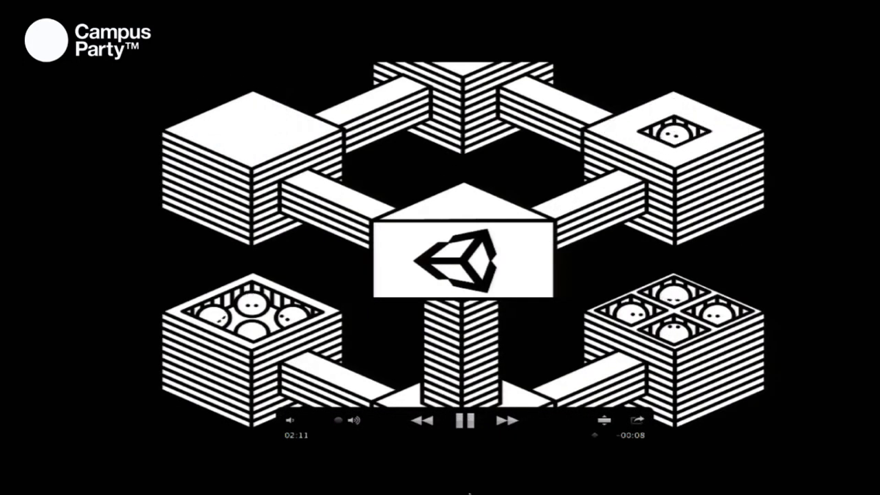
Step: Pause the presentation video and switch to the Unity editor
left_click(467, 422)
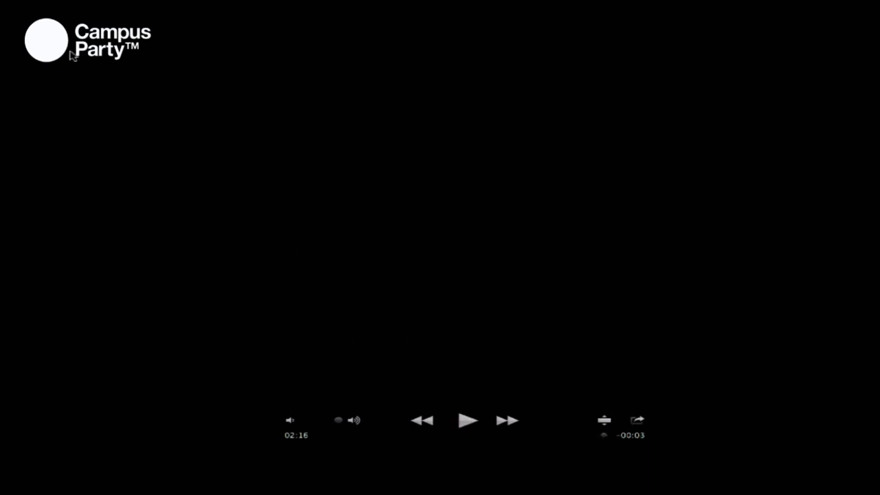
mouse_move(27, 6)
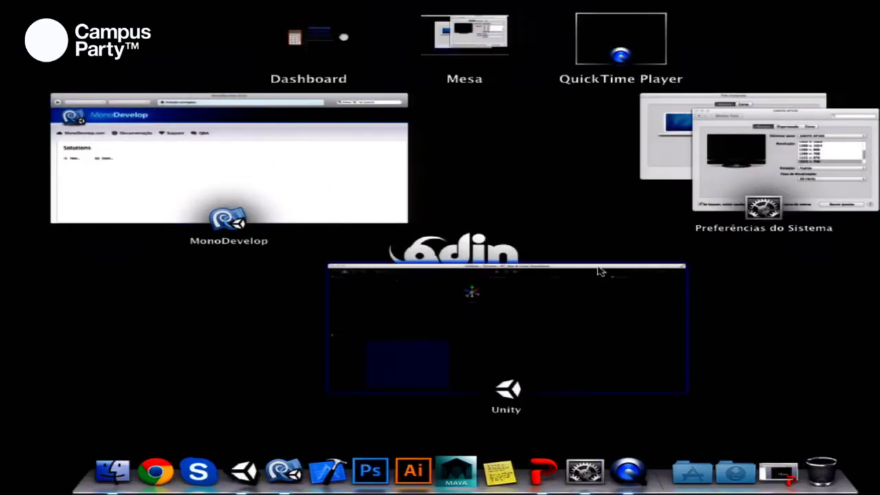
left_click(585, 295)
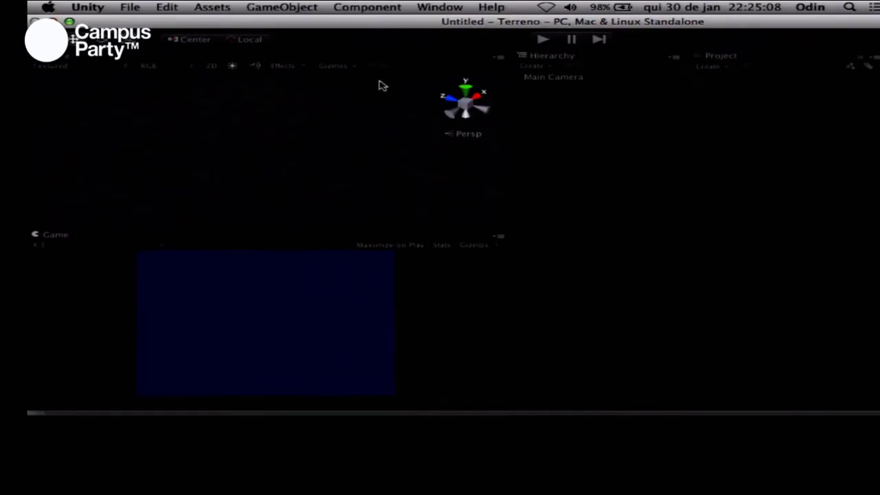
Step: Set the editor skin to Light in the general preferences and close the preferences
left_click(134, 7)
mouse_move(169, 7)
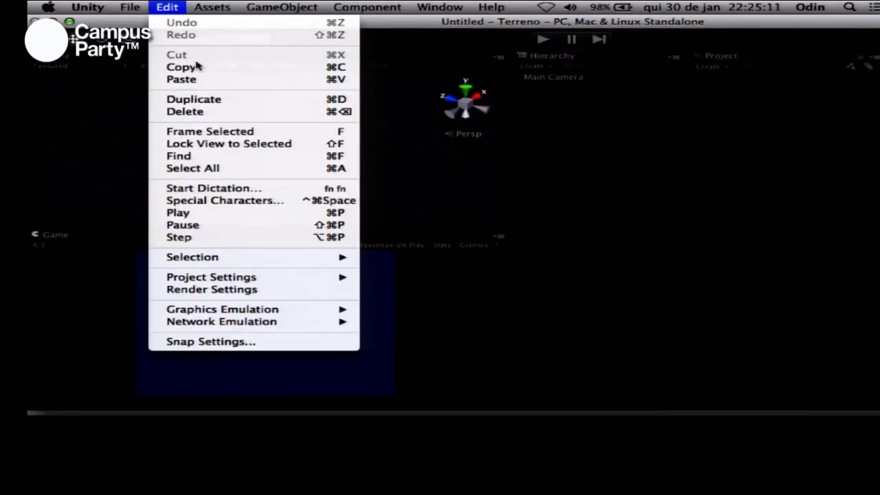
mouse_move(87, 7)
left_click(124, 36)
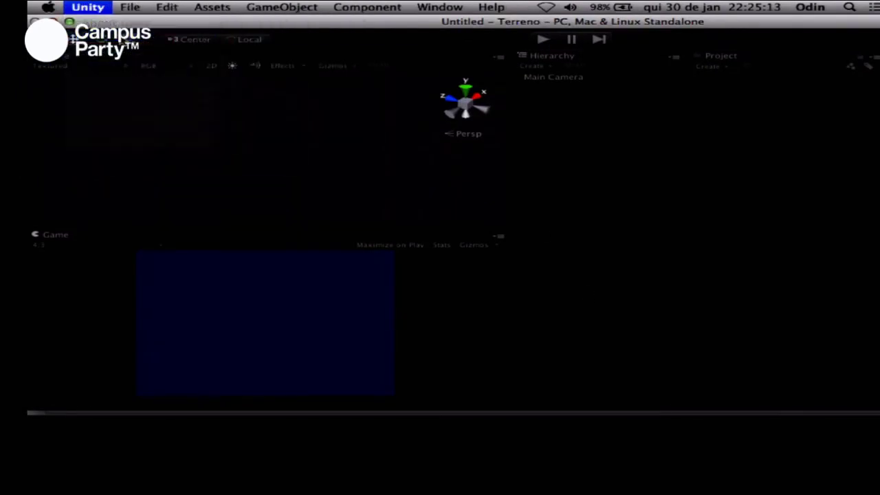
left_click(452, 181)
left_click(447, 175)
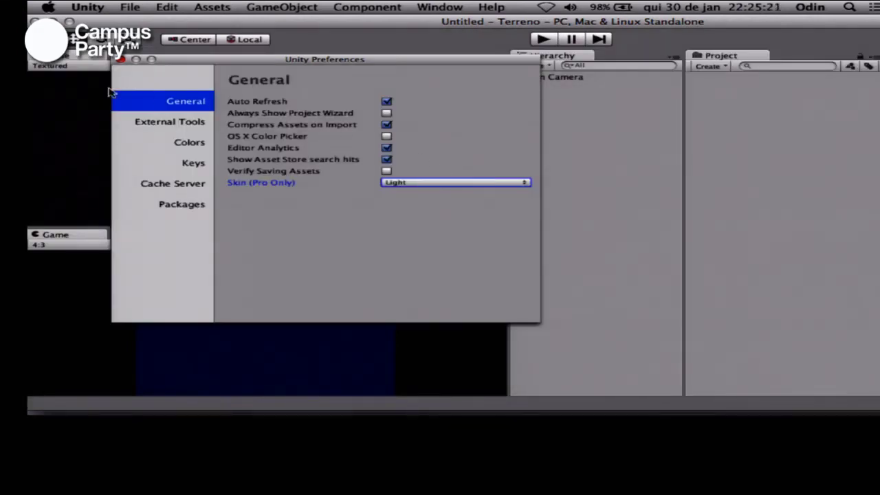
left_click(121, 61)
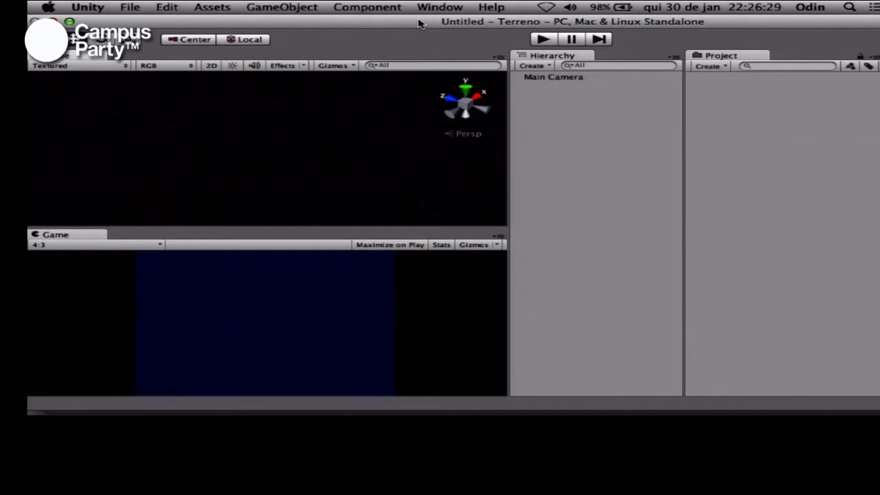
left_click(169, 6)
left_click(171, 5)
left_click(134, 8)
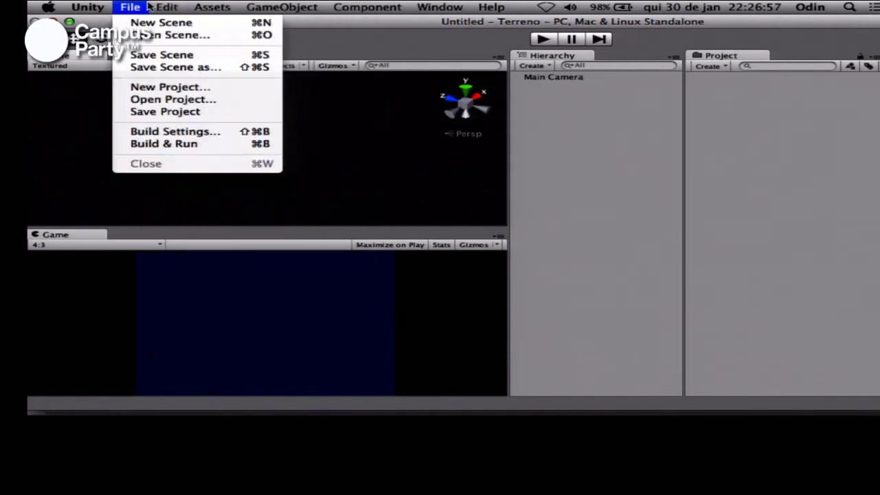
left_click(440, 99)
Step: Select the Main Camera and raise it along its vertical axis to about Y 8.08
left_click(537, 79)
scroll(312, 182, "down", 3)
left_click_drag(313, 182, 294, 175, "alt")
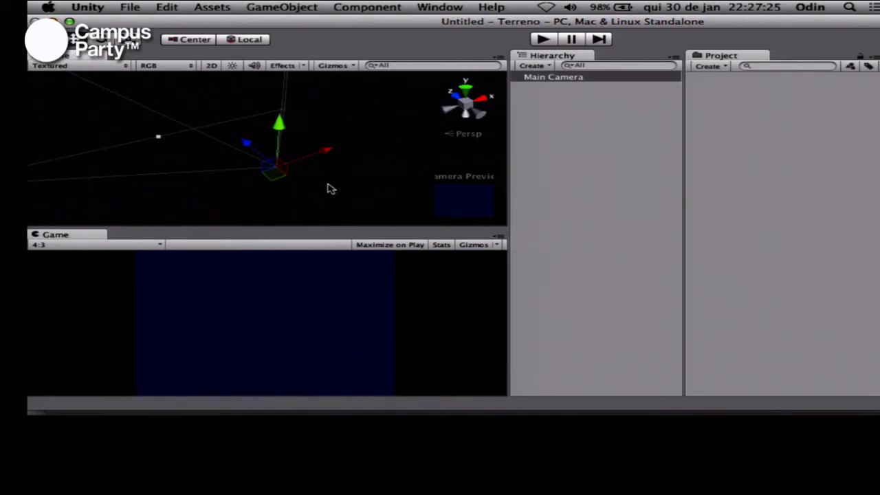
left_click_drag(312, 164, 257, 176, "alt")
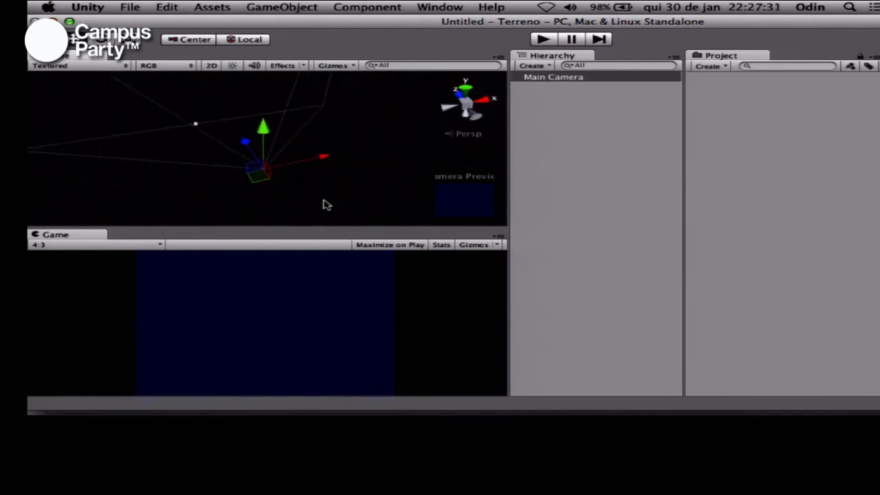
mouse_move(352, 188)
left_mouse_down("alt")
mouse_move(275, 143)
mouse_move(442, 165)
mouse_move(366, 186)
left_mouse_up("alt")
left_click_drag(268, 127, 440, 138)
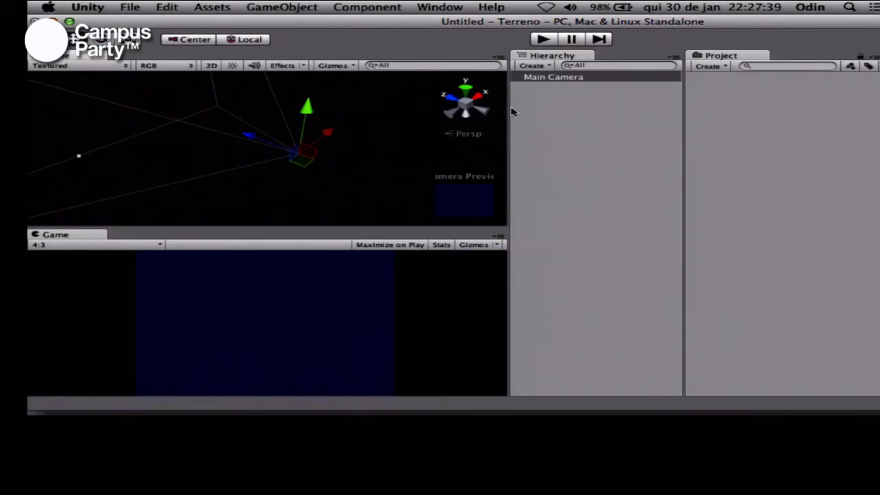
Step: Select the Main Camera and fit the editor window to the screen so its Inspector properties are in view
left_click(568, 79)
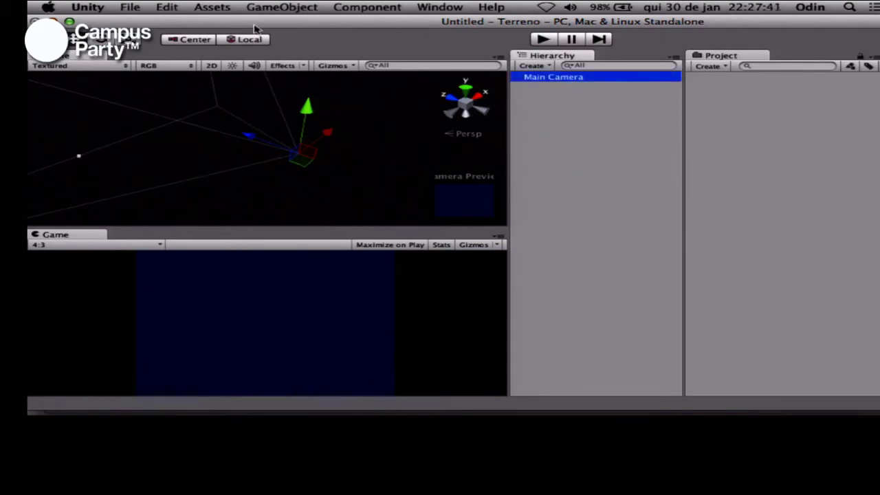
left_click(70, 22)
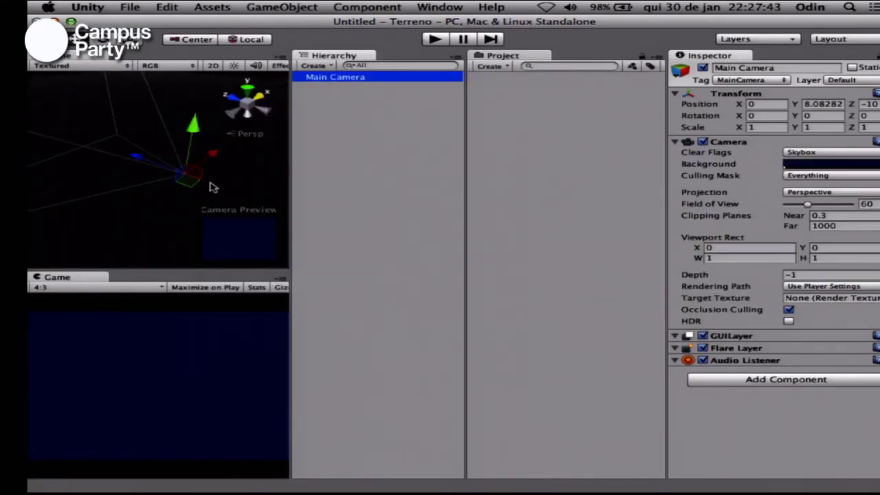
left_click(466, 174)
left_click(290, 175)
left_click_drag(162, 172, 221, 197, "alt")
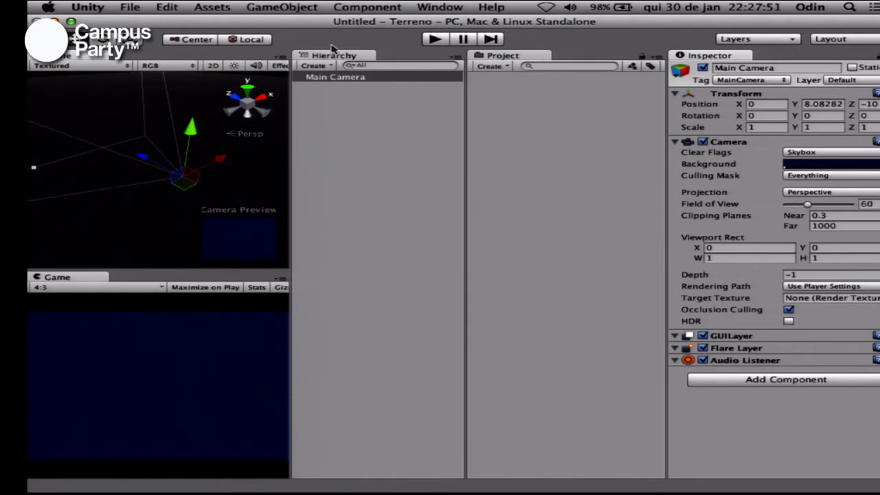
Step: Add a Terrain object to the scene
left_click(532, 110)
left_click(282, 7)
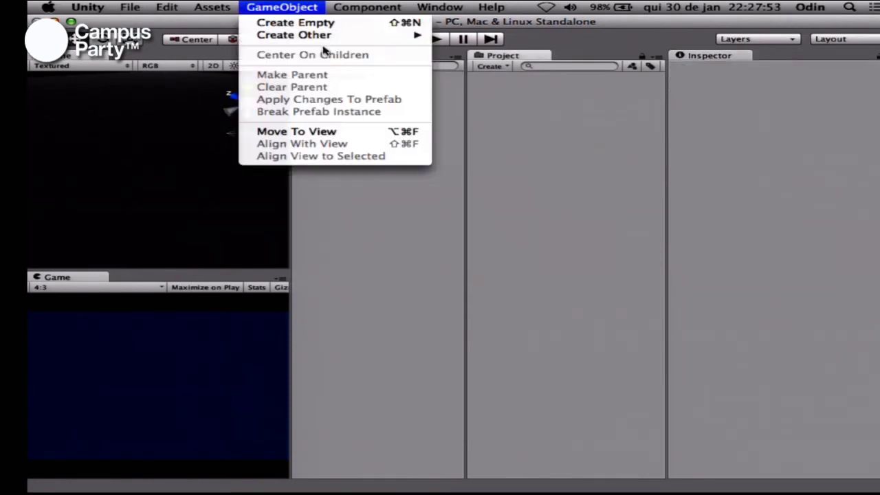
mouse_move(326, 42)
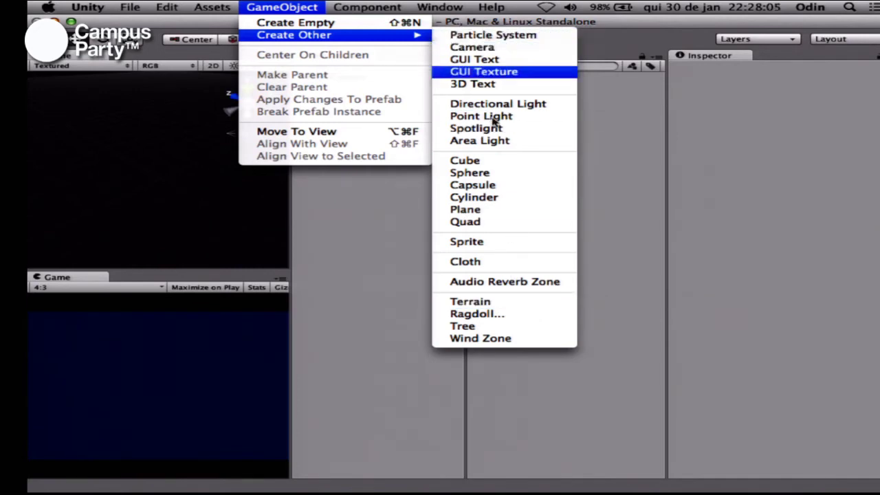
left_click(495, 303)
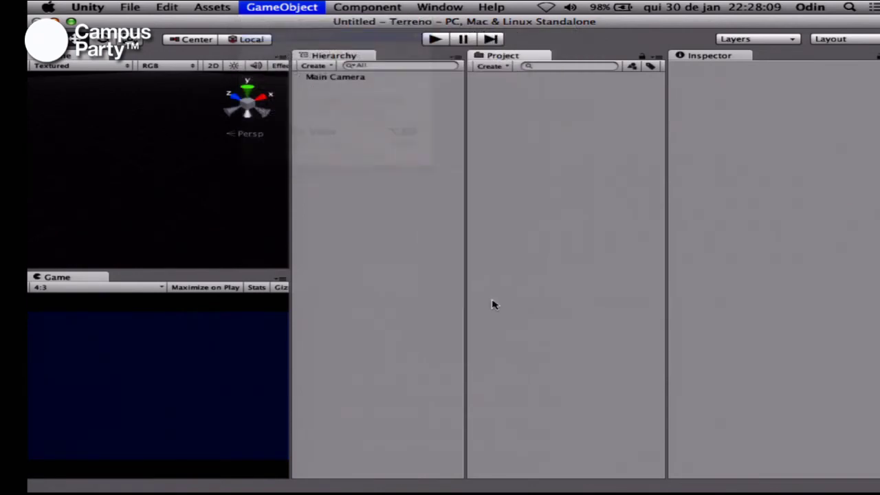
middle_click_drag(138, 158, 213, 204)
Step: Set the terrain's width and length to 100 in its resolution settings
left_click(870, 155)
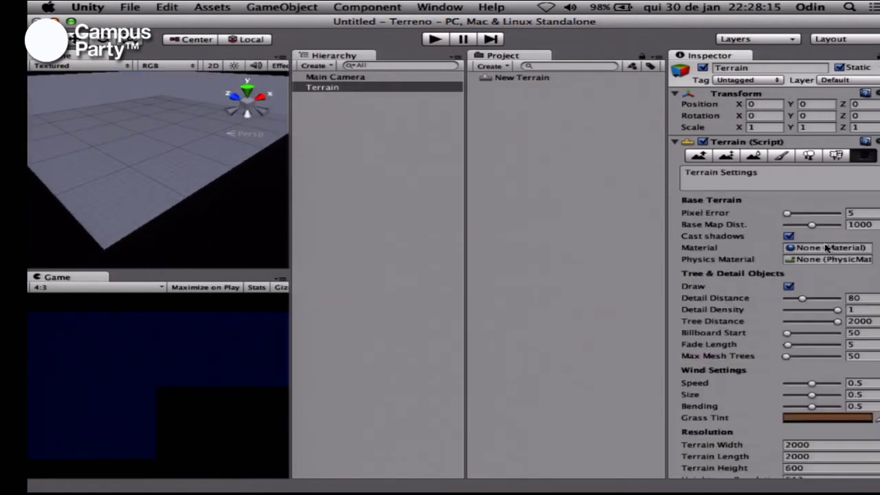
scroll(832, 261, "down", 4)
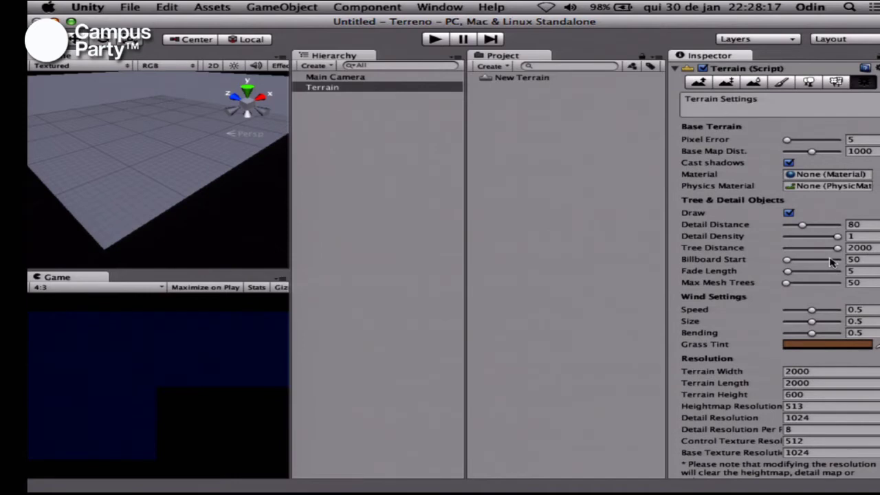
scroll(852, 118, "down", 3)
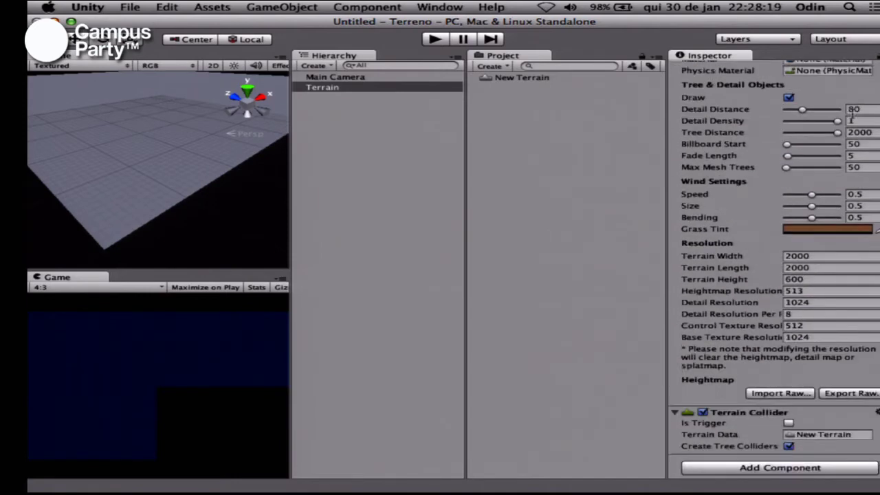
scroll(854, 116, "up", 5)
scroll(853, 117, "down", 3)
left_click(816, 255)
type("100")
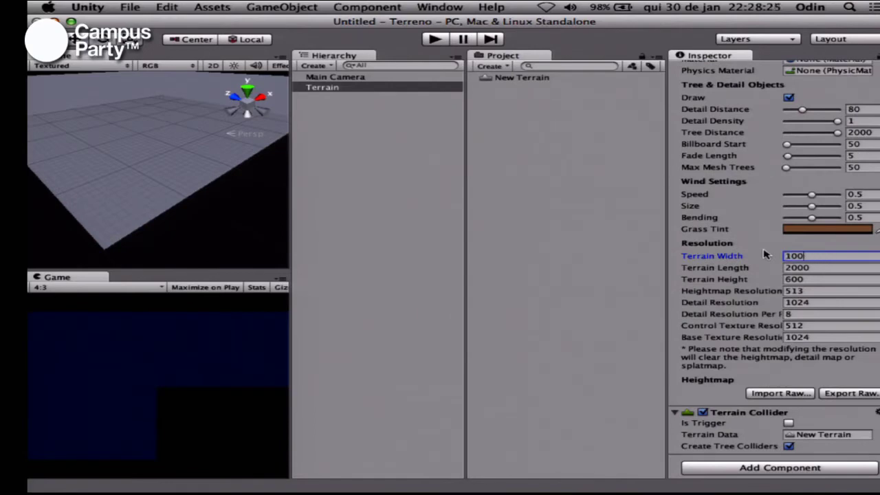
key("Tab")
type("1")
key("Return")
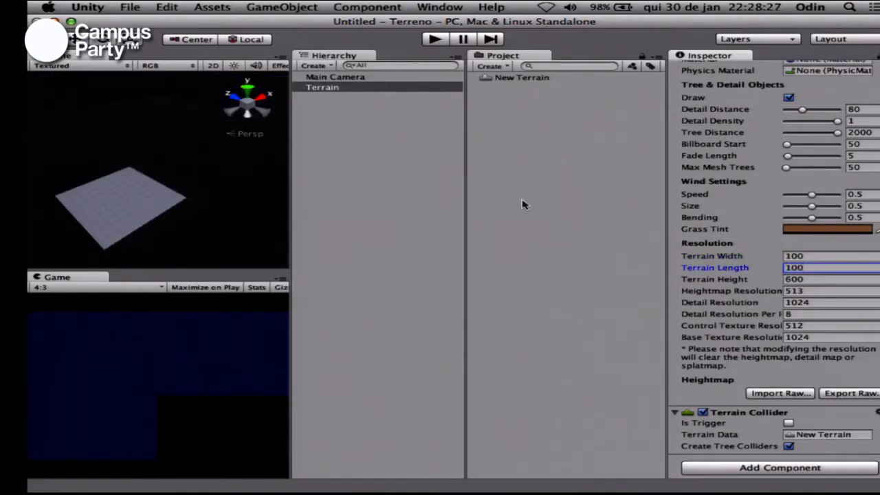
Step: Switch the editor to the Tall layout and frame the whole terrain from above
middle_click_drag(187, 180, 214, 167, "alt")
right_click_drag(157, 178, 292, 208, "alt")
mouse_move(177, 183)
left_mouse_down("alt")
mouse_move(141, 181)
mouse_move(161, 180)
left_mouse_up("alt")
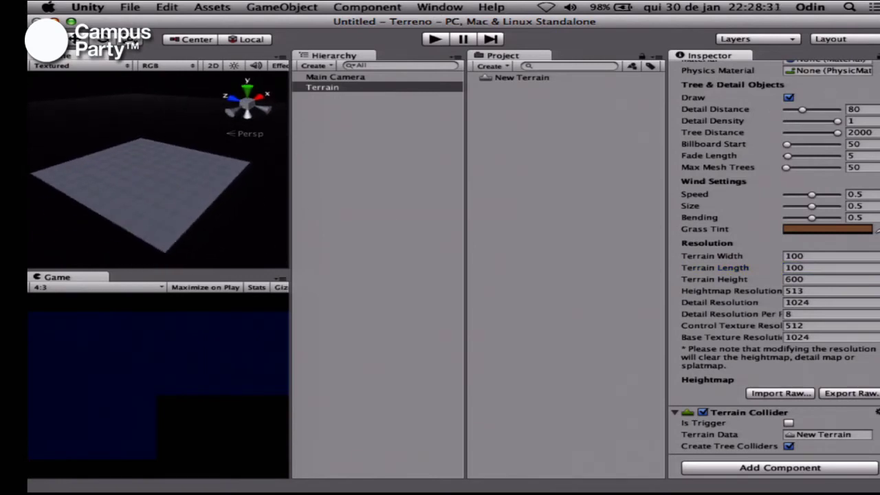
left_click(845, 42)
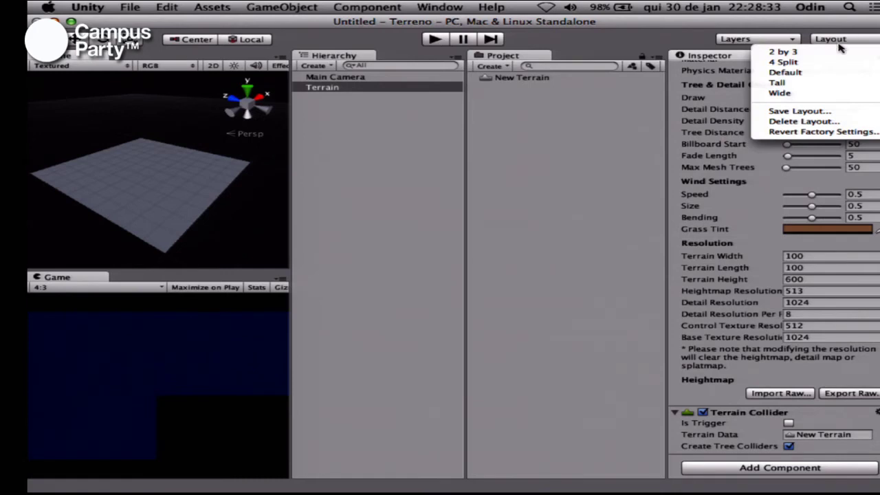
left_click(789, 84)
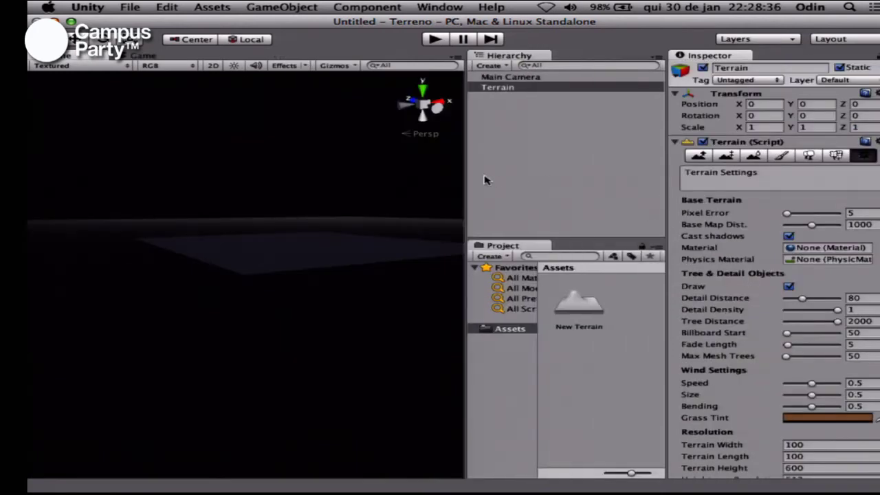
left_click(478, 189)
left_click_drag(366, 228, 284, 265, "alt")
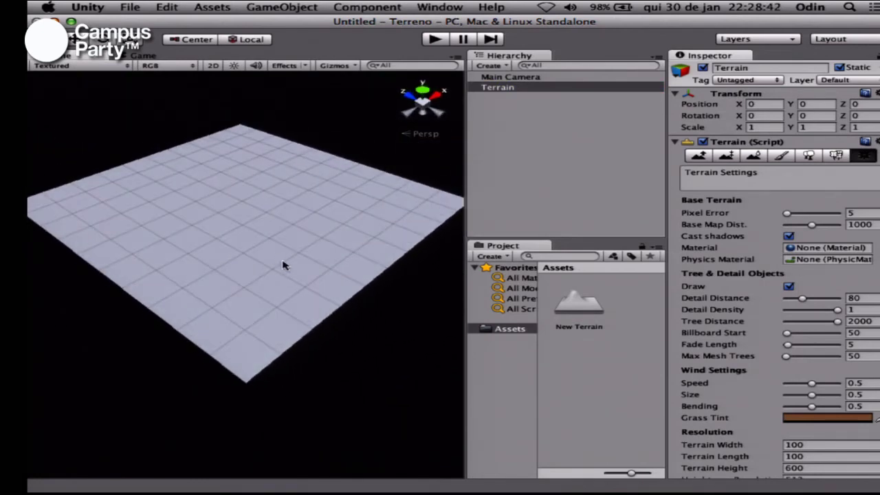
Step: Raise mountains and hills around the terrain's borders with the Raise / Lower Terrain brush, keeping a flat area in the middle
left_click(699, 156)
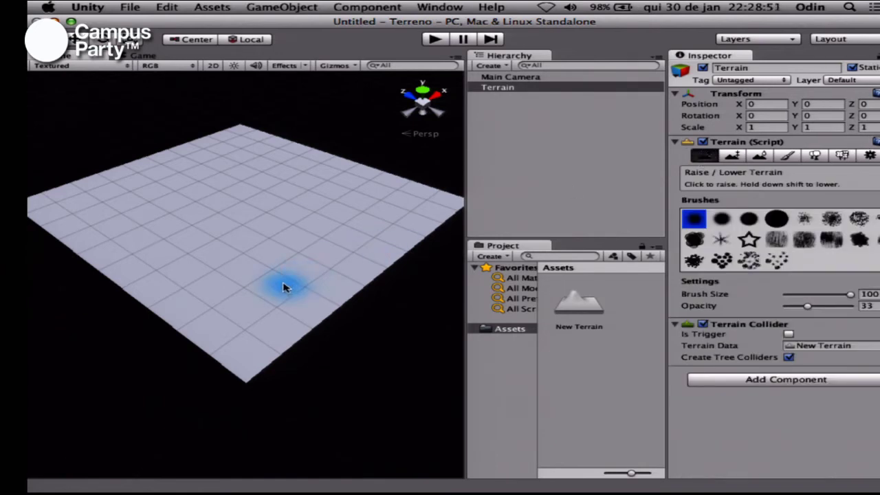
mouse_move(234, 297)
left_mouse_down()
mouse_move(222, 301)
mouse_move(89, 222)
mouse_move(250, 165)
mouse_move(236, 141)
mouse_move(407, 238)
mouse_move(301, 255)
mouse_move(294, 161)
mouse_move(79, 167)
mouse_move(58, 199)
mouse_move(155, 170)
mouse_move(240, 165)
mouse_move(371, 185)
mouse_move(406, 210)
mouse_move(369, 229)
mouse_move(338, 227)
mouse_move(309, 174)
mouse_move(321, 197)
mouse_move(358, 208)
mouse_move(324, 196)
mouse_move(308, 229)
mouse_move(181, 167)
mouse_move(359, 175)
mouse_move(380, 273)
mouse_move(104, 222)
mouse_move(364, 237)
left_mouse_up()
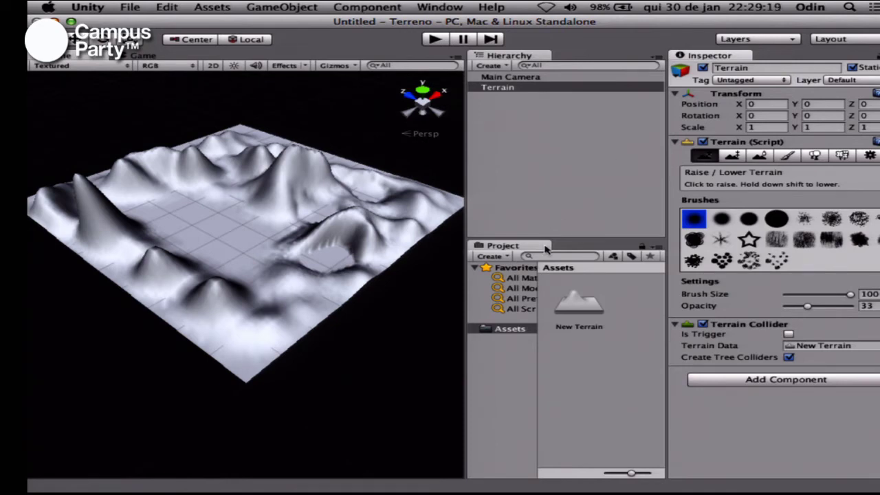
Step: Change the project browser to the one-column layout
left_click(660, 245)
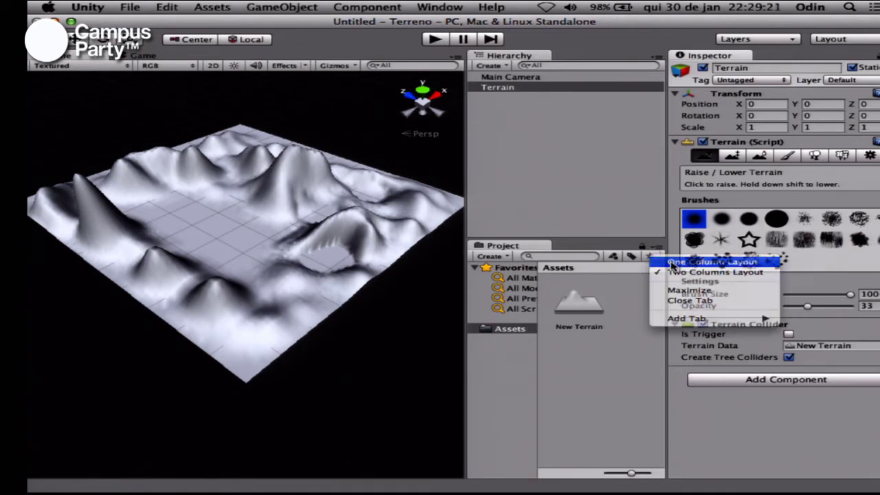
left_click(672, 263)
left_click(473, 218)
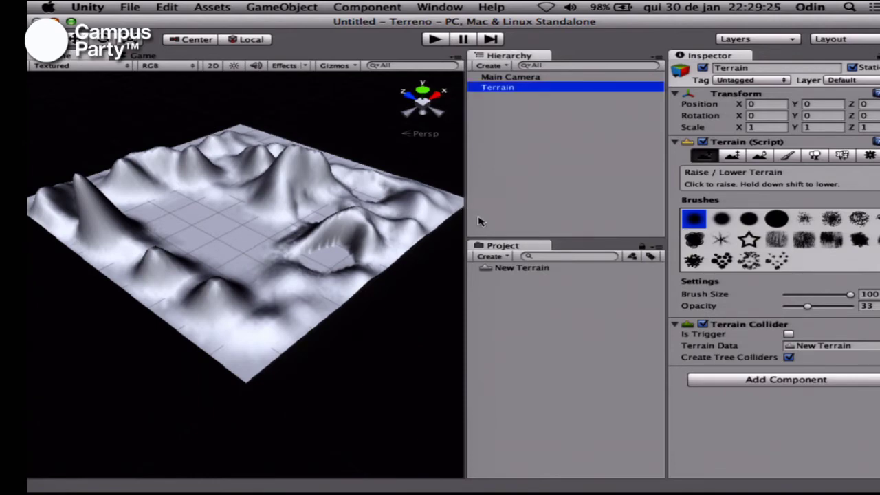
Step: Import the complete Terrain Assets package into the project and expand the Standard Assets folder
left_click(211, 7)
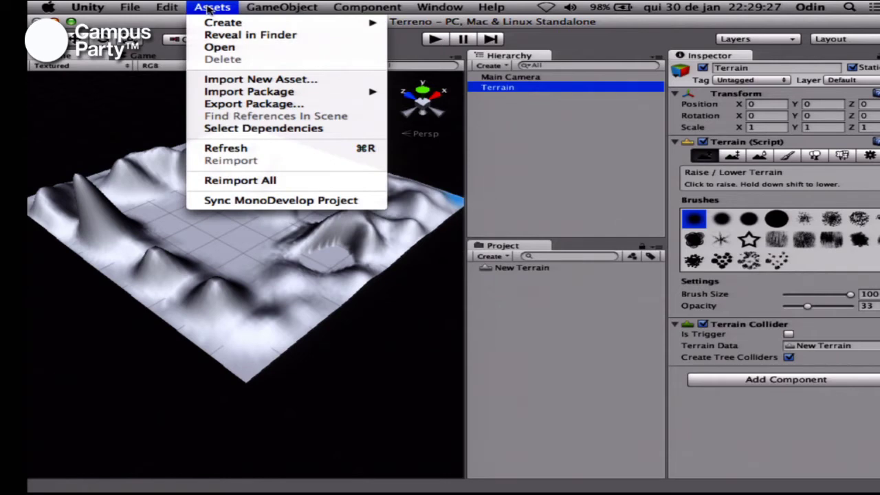
mouse_move(295, 96)
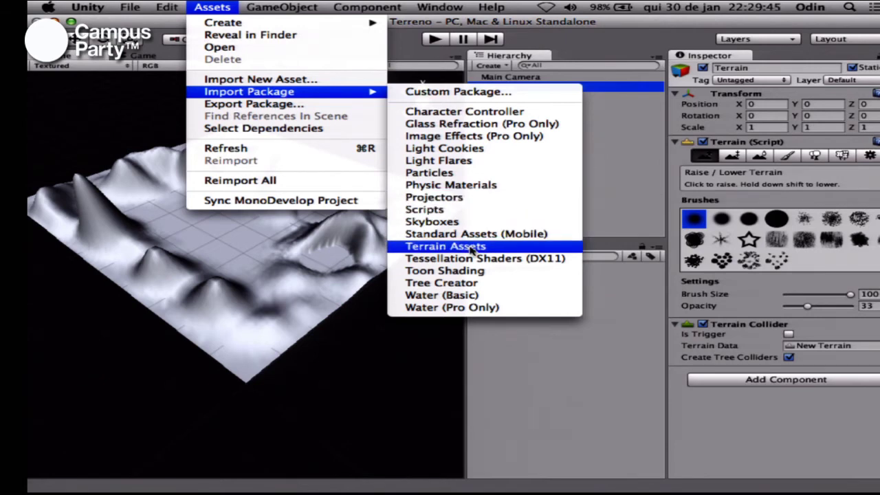
left_click(446, 246)
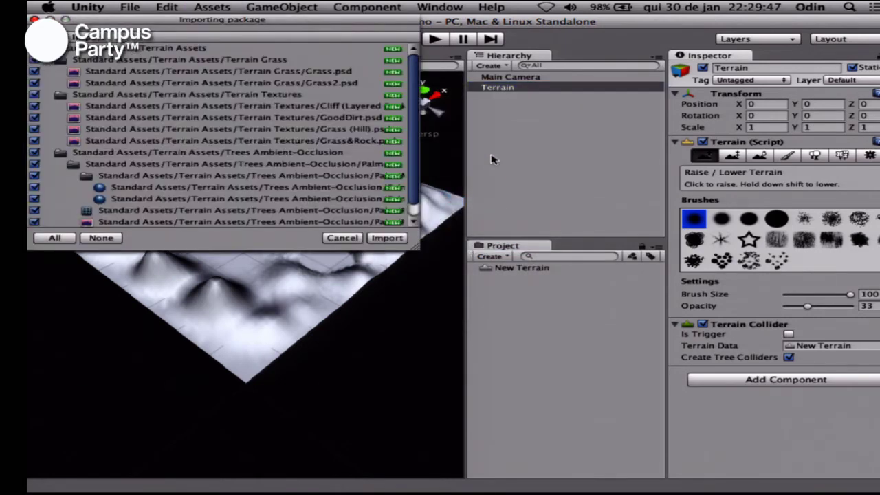
left_click(387, 237)
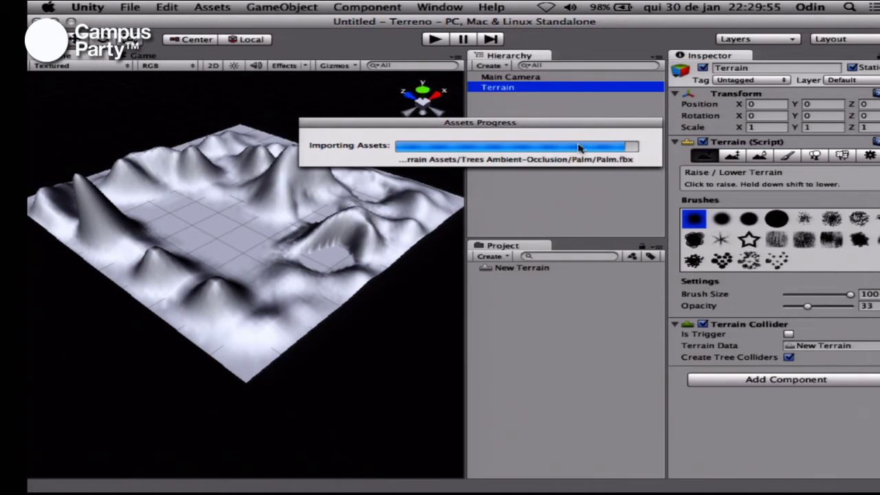
left_click(475, 277)
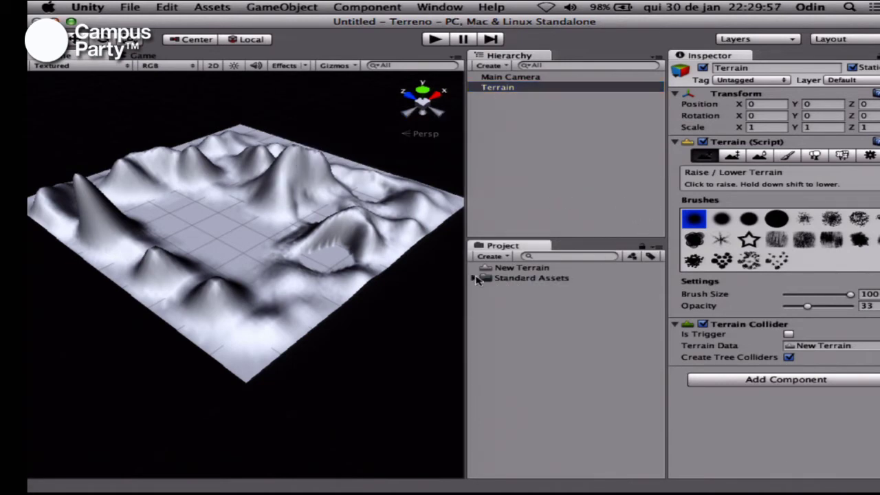
Step: Examine the imported Grass texture and Palm model in enlarged previews
left_click(536, 311)
right_click(749, 347)
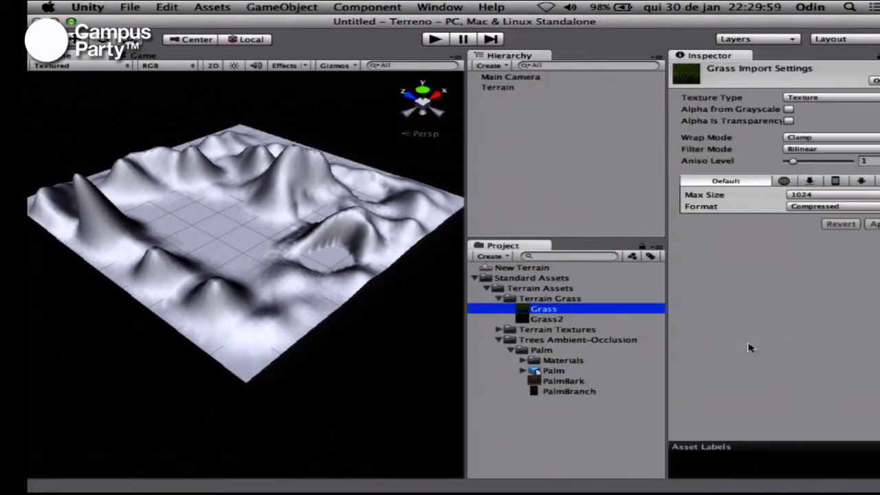
left_click_drag(321, 24, 261, 44)
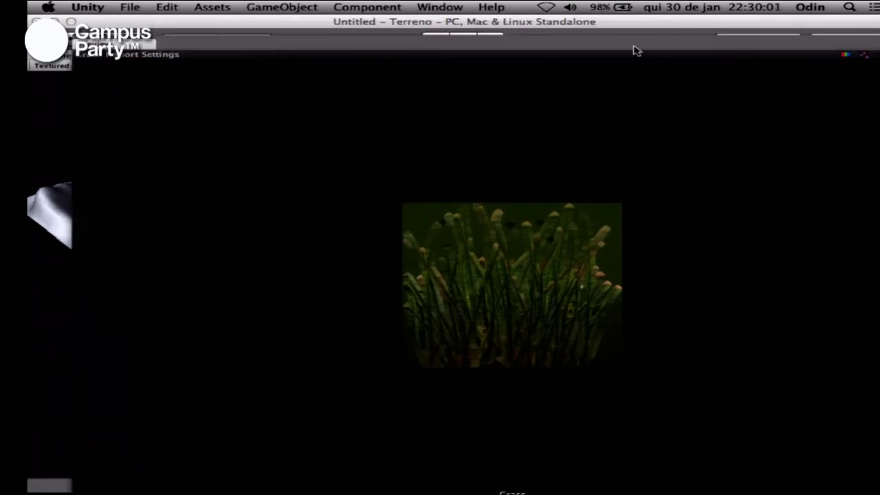
left_click_drag(709, 39, 198, 85)
left_click(431, 86)
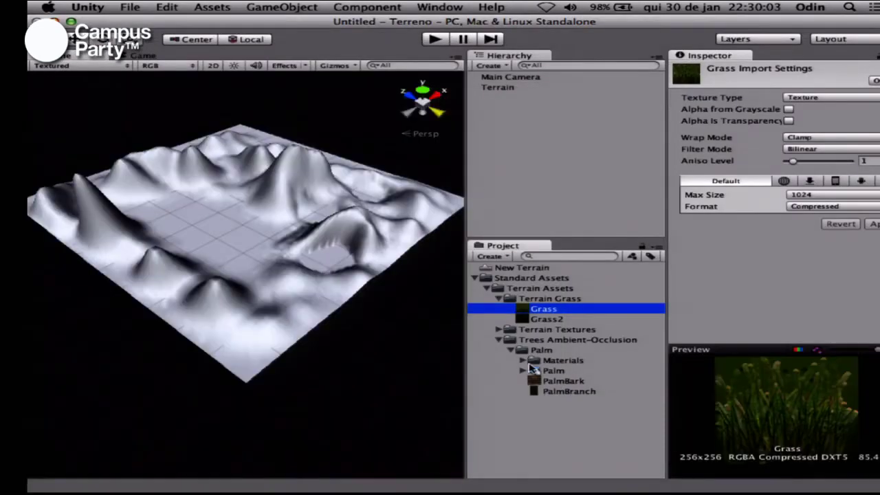
left_click(543, 371)
right_click(790, 349)
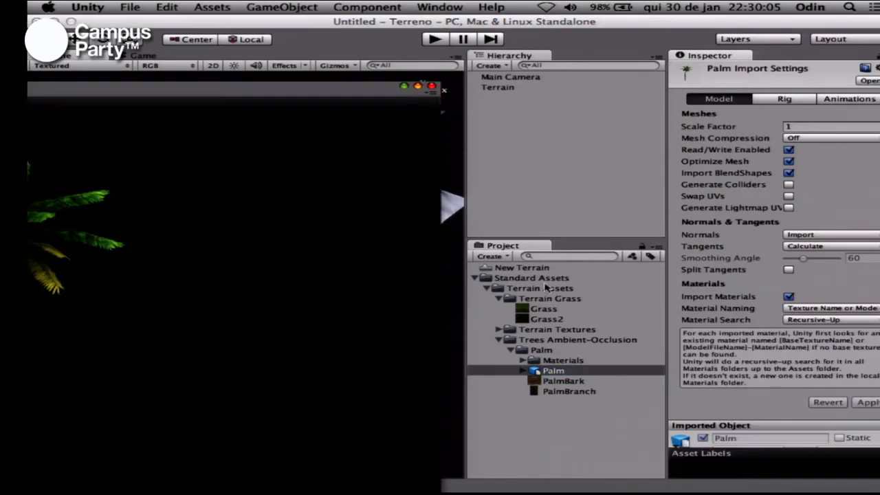
left_click_drag(226, 89, 646, 2)
left_click_drag(599, 158, 599, 130)
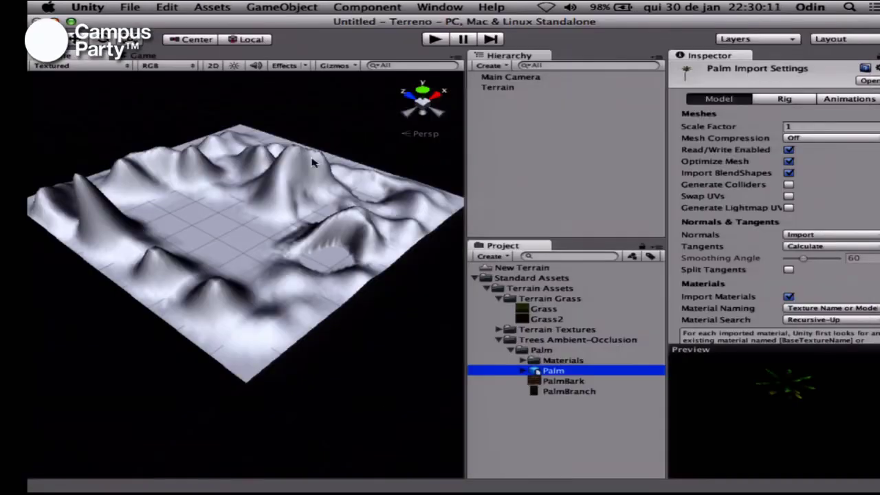
left_click(854, 19)
Step: Add Grass (Hill) as the terrain's first paint texture, covering the whole terrain
left_click(509, 87)
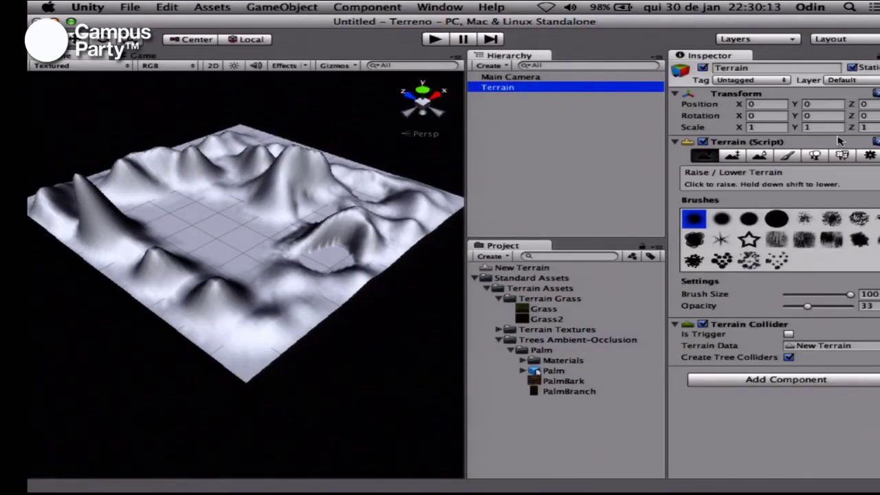
left_click(790, 157)
left_click(866, 313)
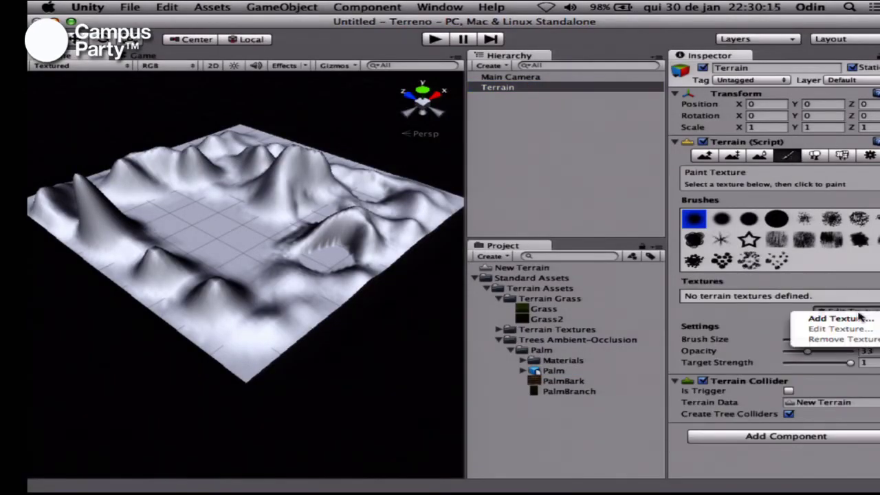
left_click(852, 317)
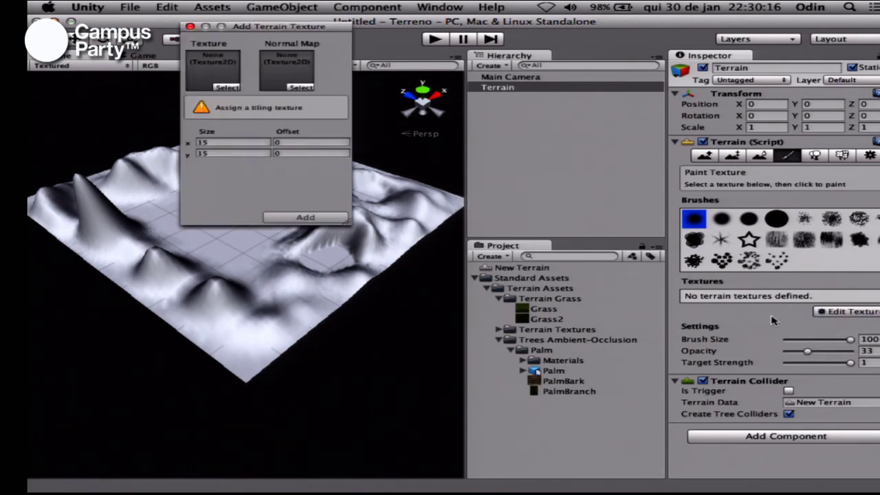
left_click(229, 88)
double_click(80, 199)
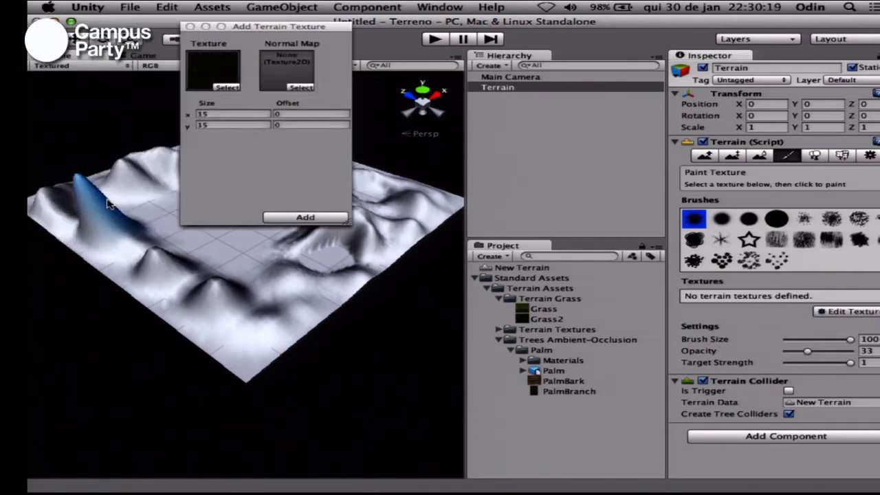
left_click(305, 217)
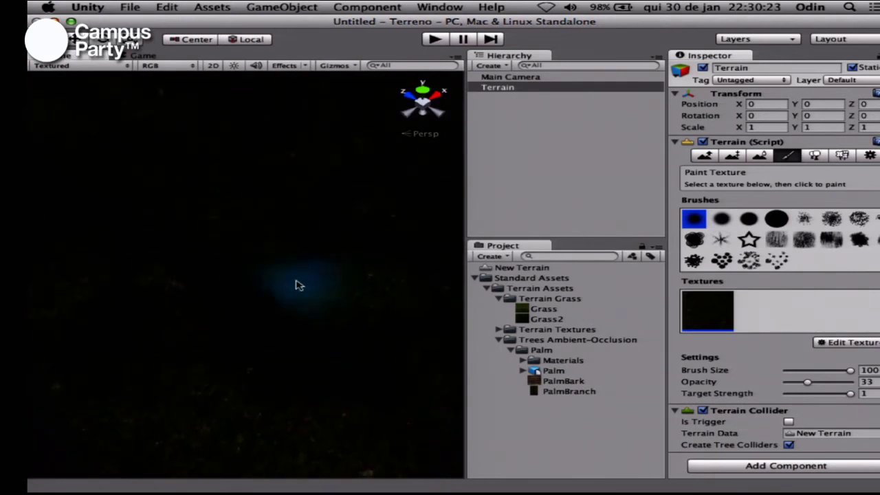
Step: Add the layered Cliff texture as the terrain's second paint texture
left_click(849, 340)
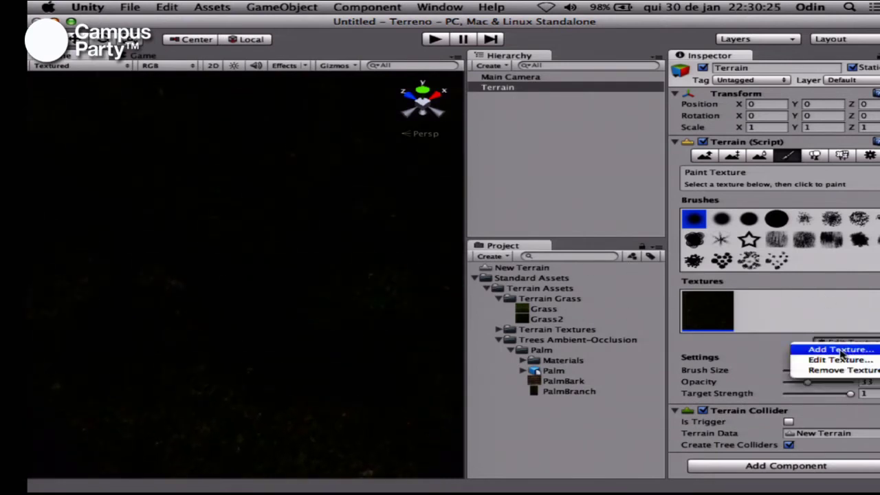
left_click(840, 350)
left_click(230, 87)
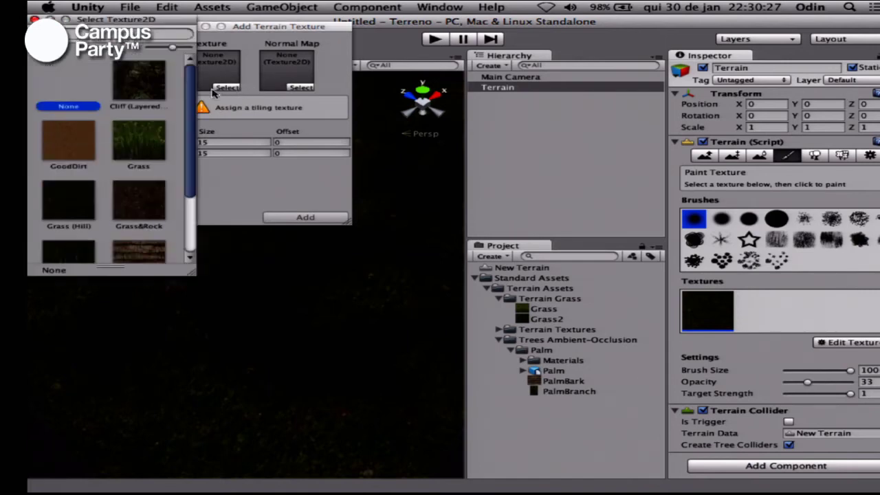
left_click(145, 87)
left_click(301, 218)
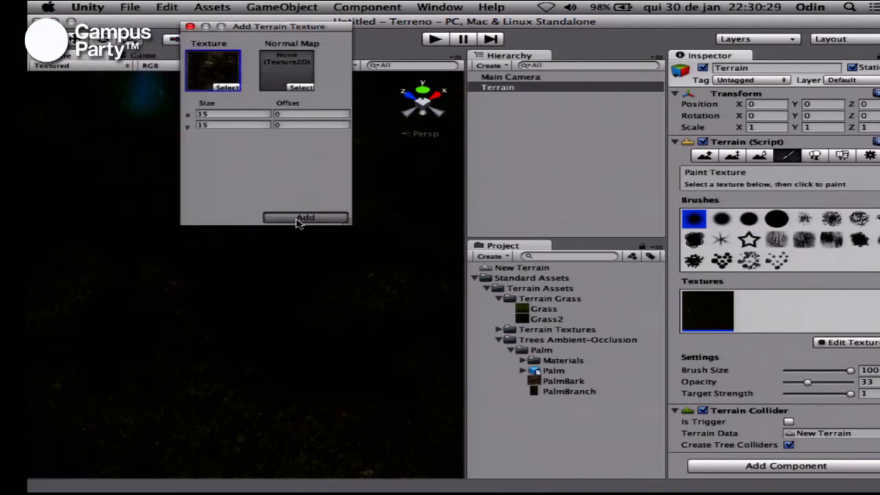
Step: Paint the Cliff texture over the flat middle area and nearby peaks of the terrain, and leave texture painting
left_click(778, 314)
mouse_move(122, 275)
left_mouse_down()
mouse_move(212, 323)
mouse_move(289, 163)
mouse_move(116, 211)
mouse_move(282, 243)
mouse_move(171, 247)
mouse_move(237, 216)
mouse_move(126, 195)
mouse_move(131, 287)
mouse_move(307, 238)
mouse_move(323, 202)
mouse_move(274, 250)
mouse_move(163, 236)
left_mouse_up()
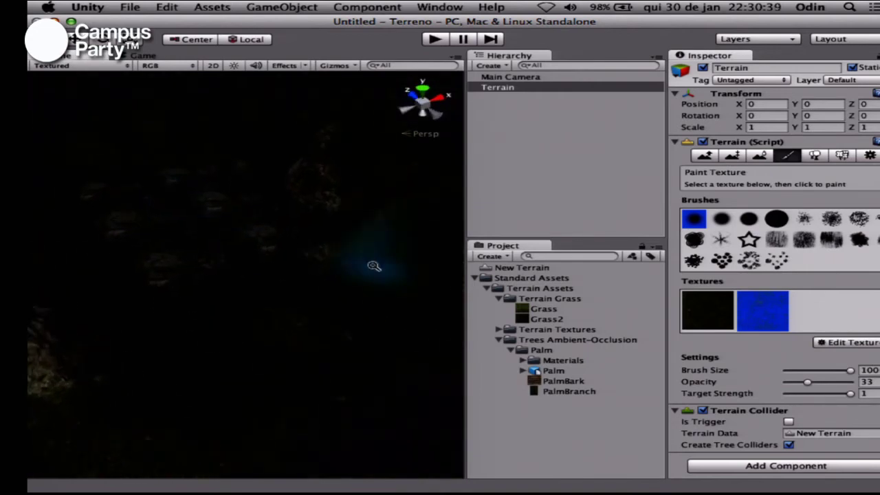
key("w")
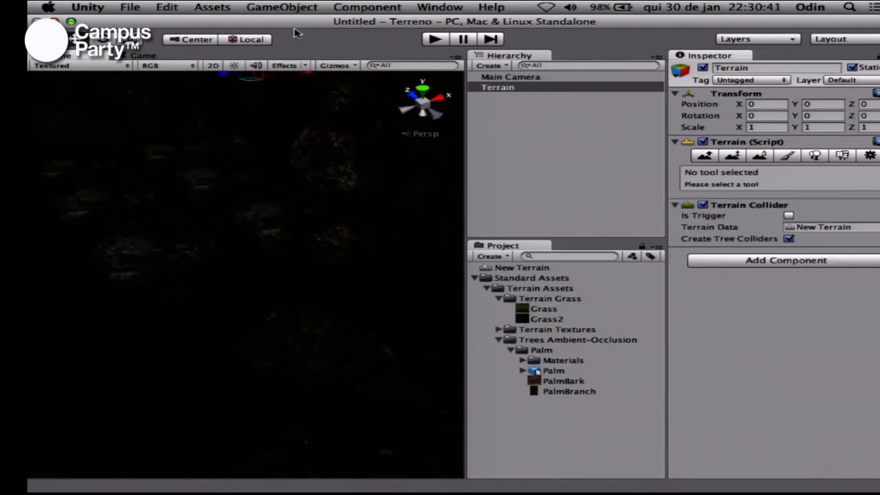
Step: Add a directional light to the scene
left_click(295, 7)
mouse_move(313, 35)
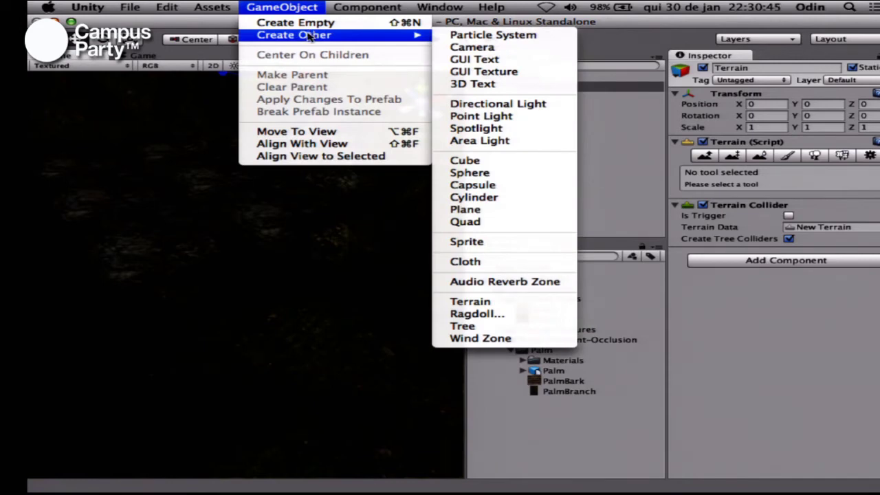
left_click(208, 264)
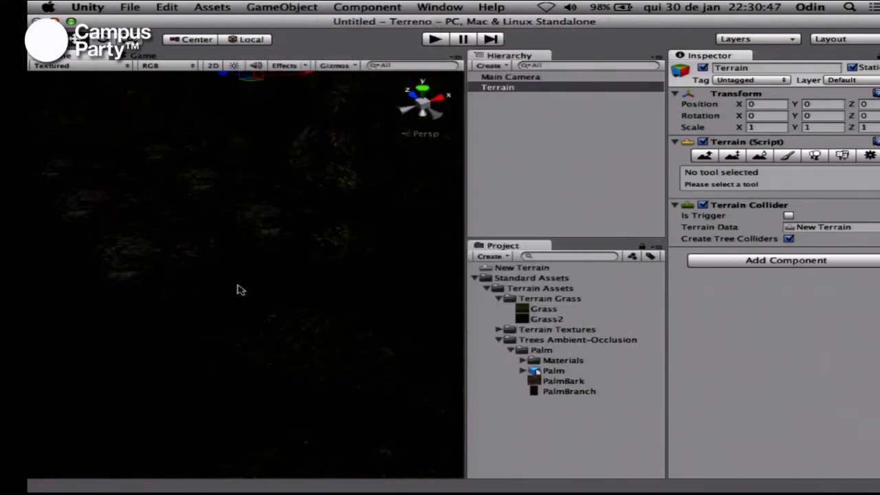
left_click_drag(300, 247, 29, 159, "alt")
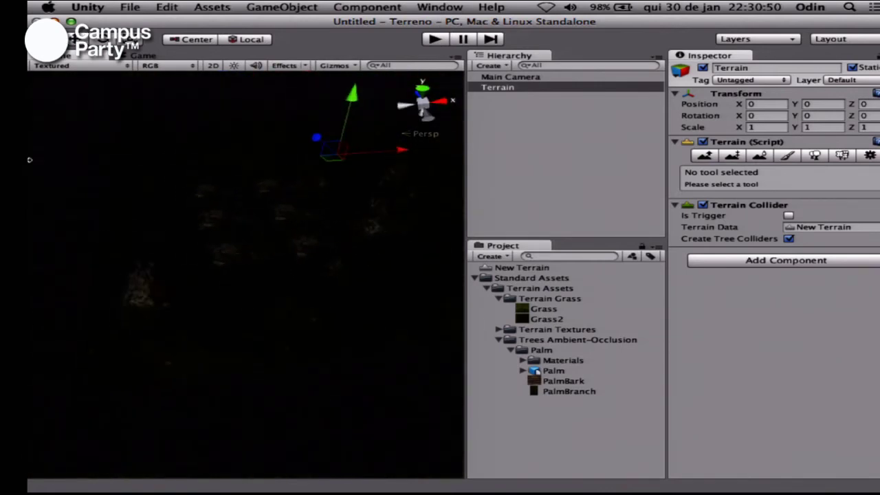
left_click(231, 6)
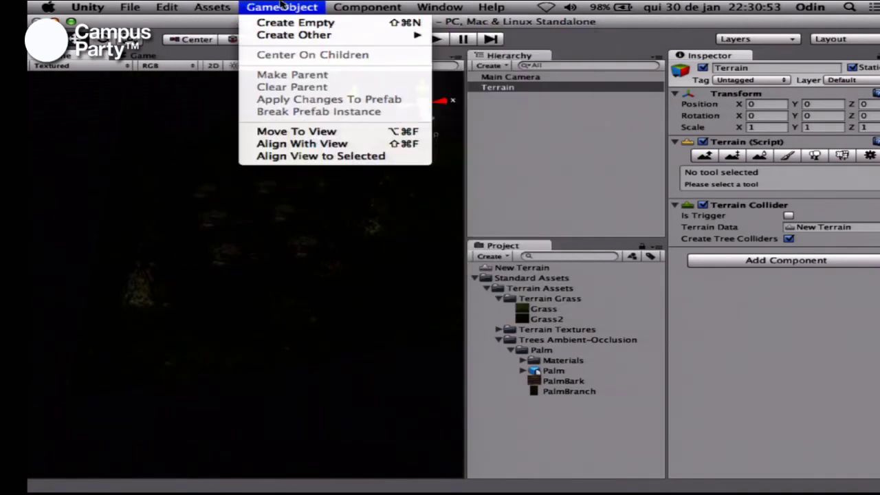
mouse_move(297, 34)
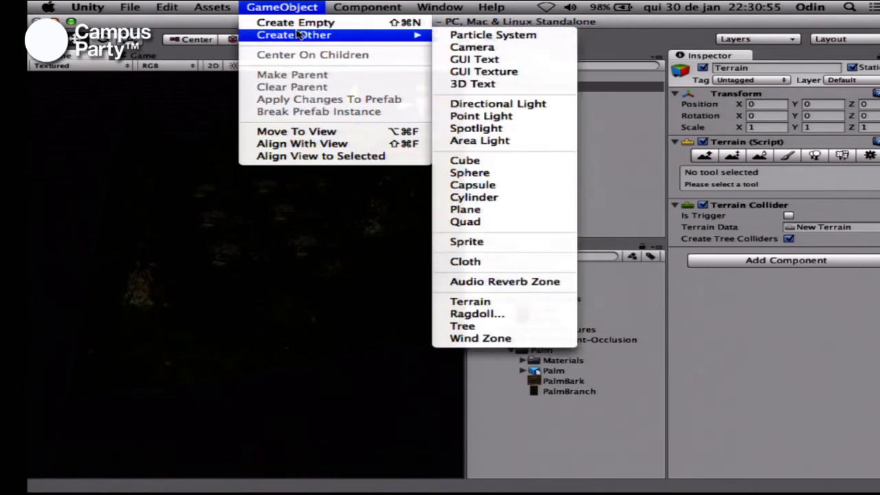
left_click(520, 104)
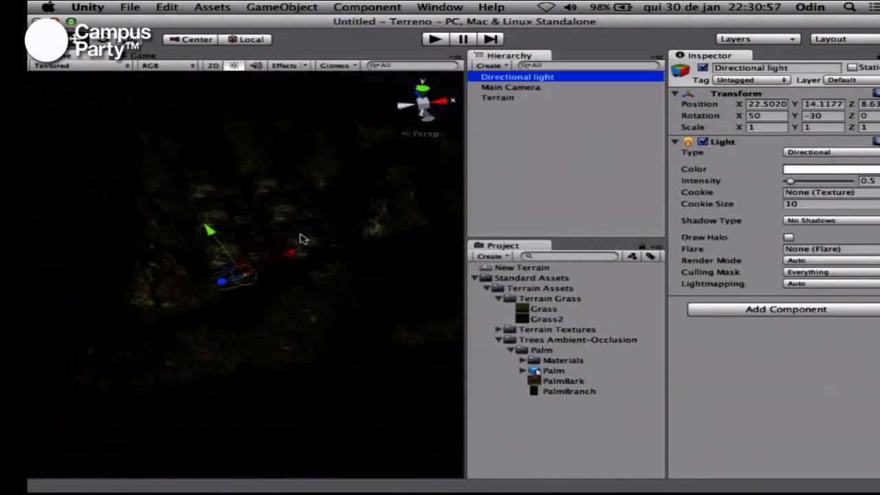
Step: Move the directional light up above the terrain and raise its intensity to about 1.6
mouse_move(792, 182)
left_mouse_down()
mouse_move(808, 185)
mouse_move(801, 186)
left_mouse_up()
left_click_drag(213, 268, 310, 236, "alt")
left_click_drag(245, 255, 305, 136)
left_click_drag(801, 181, 799, 180)
Step: Try a light red tint on the directional light and return its colour to white
left_click(805, 171)
left_click_drag(66, 96, 70, 66)
left_click(35, 19)
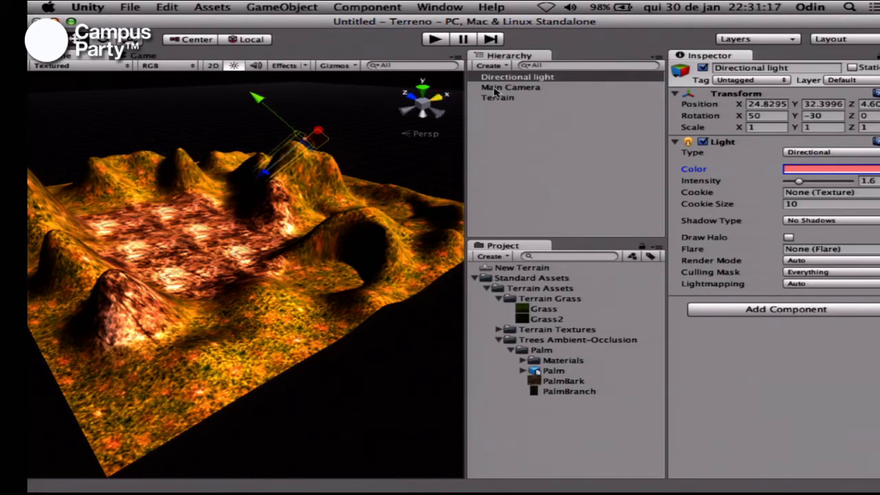
left_click(820, 169)
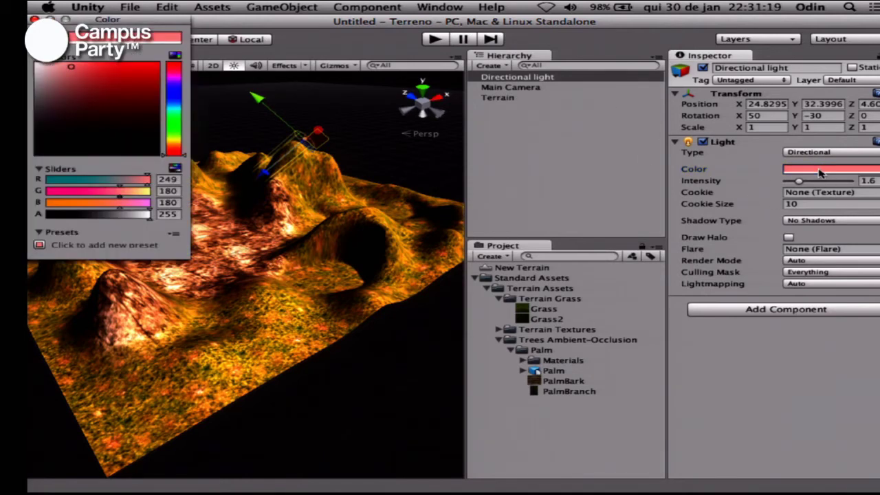
left_click_drag(50, 76, 36, 62)
left_click(34, 19)
Step: Create a cube over the grassy area of the terrain
scroll(246, 275, "up", 5)
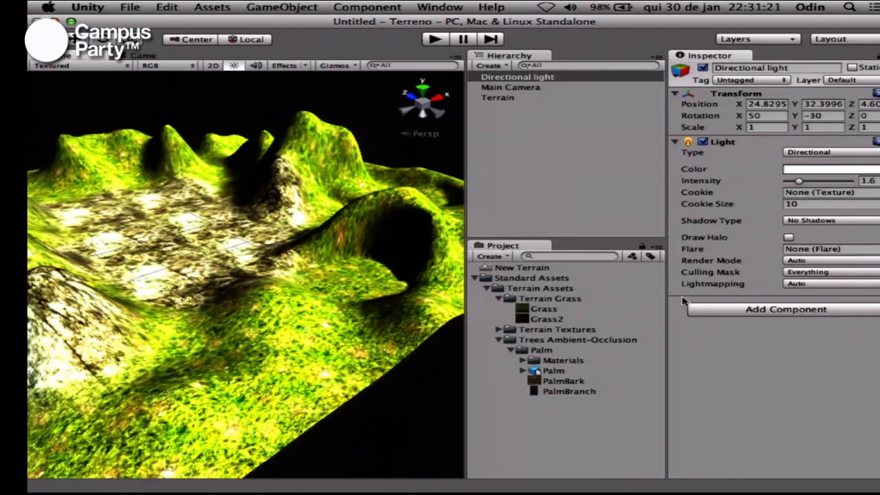
left_click_drag(275, 234, 103, 300, "alt")
scroll(104, 301, "up", 10)
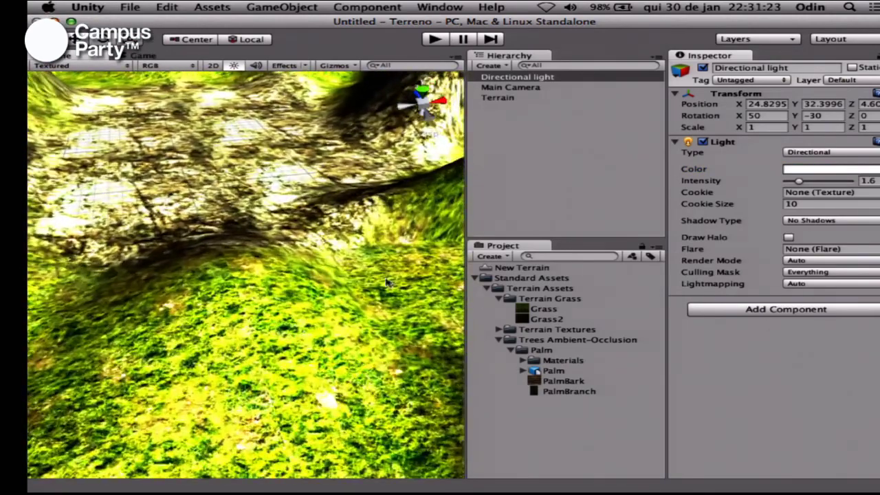
left_click(213, 10)
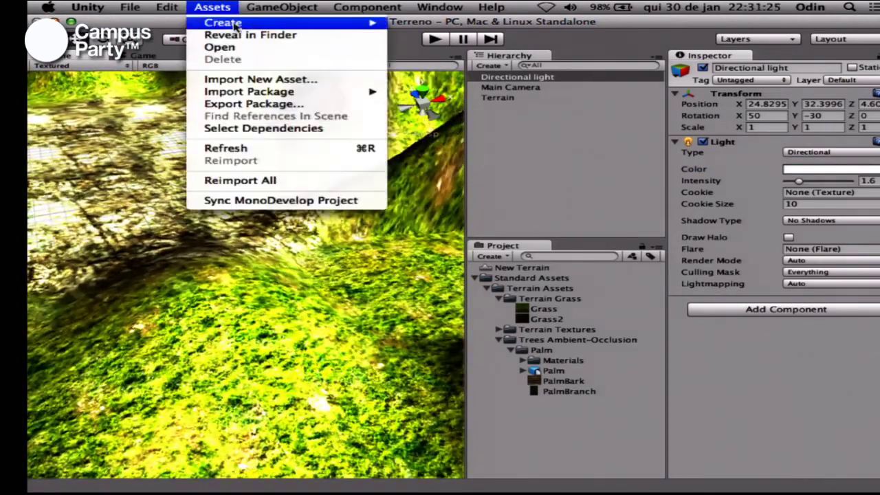
mouse_move(302, 12)
mouse_move(316, 35)
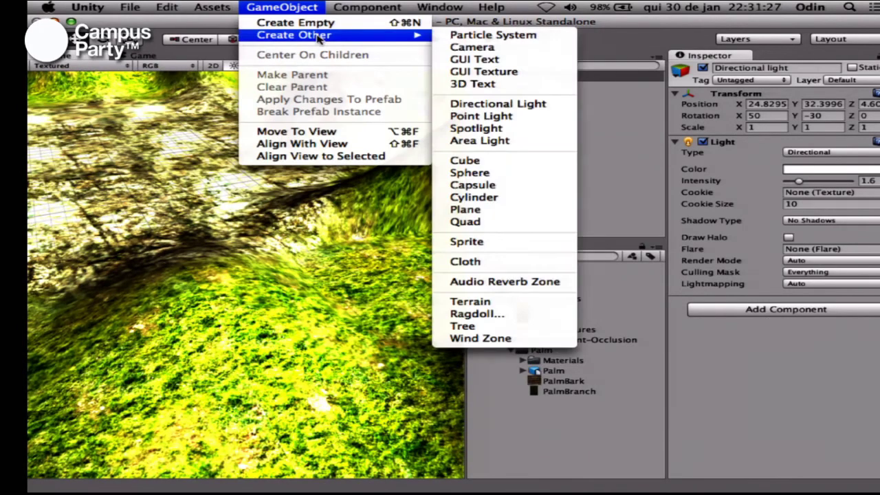
left_click(487, 164)
Step: Scale the cube uniformly to about 2 on all axes
right_click_drag(320, 232, 142, 316)
key("s")
key("r")
left_click_drag(308, 240, 404, 253)
right_click_drag(405, 252, 72, 273, "alt")
left_click_drag(73, 272, 295, 269, "alt")
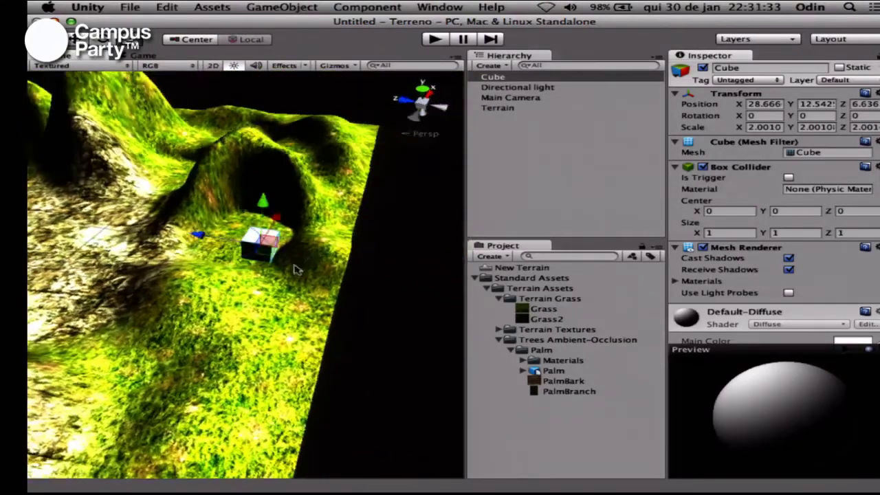
Step: Move the cube above the slope of the tall peak, at about X 16.8, Y 16.6, Z 17.1
key("w")
left_click_drag(208, 240, 62, 224)
left_click_drag(161, 274, 124, 199, "alt")
middle_click_drag(333, 326, 289, 292)
middle_click_drag(306, 253, 333, 269)
left_click_drag(300, 240, 99, 202)
middle_click_drag(99, 202, 290, 236)
Step: Tilt the cube freely to a rotation of about -32 degrees in Y and -28 degrees in Z
key("e")
left_click_drag(287, 235, 351, 258)
key("w")
left_click_drag(350, 337, 268, 302, "alt")
Step: Add a Rigidbody physics component to the cube
left_click(326, 7)
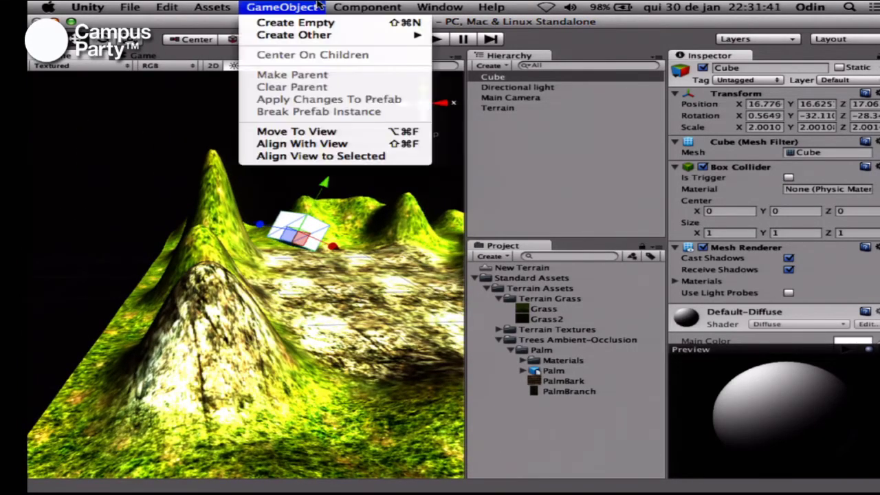
mouse_move(390, 60)
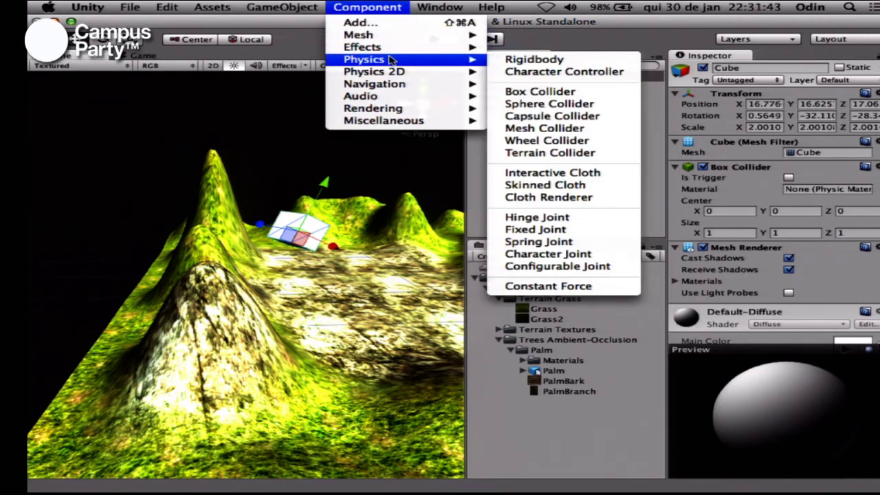
left_click(593, 61)
middle_click_drag(331, 327, 256, 309)
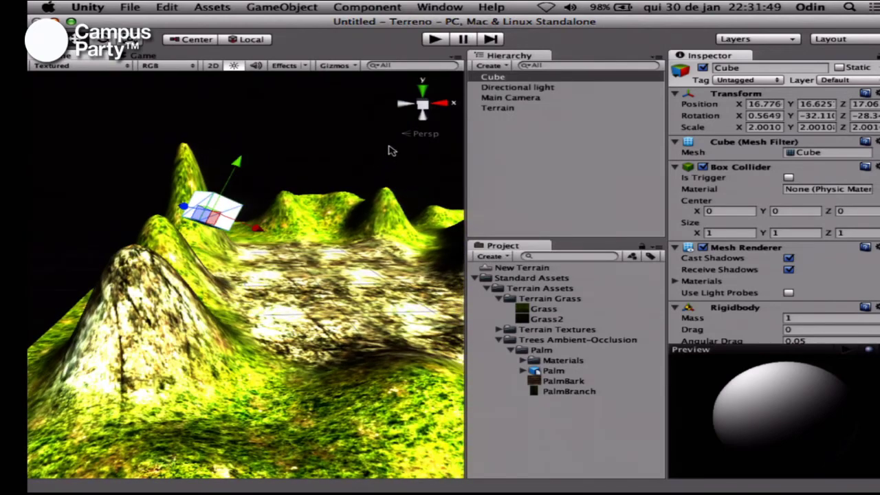
Step: Run the game to test the cube's physics on the terrain, stop it and return to the Scene view
left_click(436, 40)
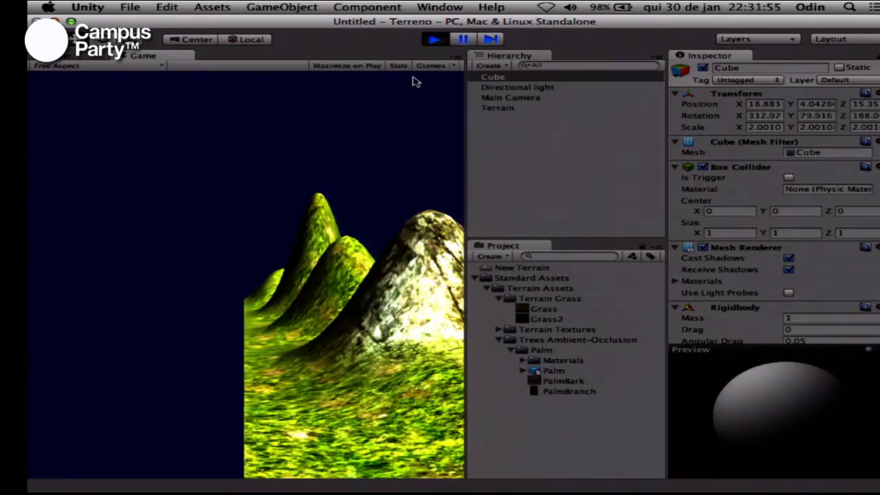
left_click(436, 39)
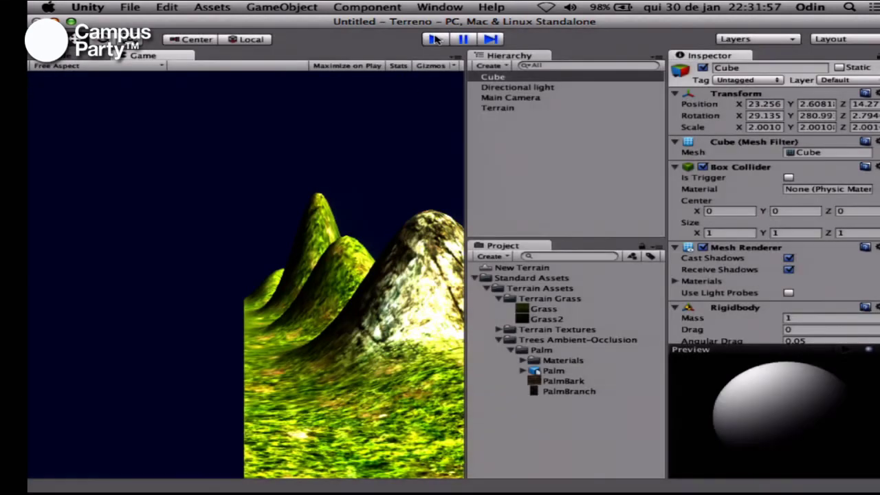
left_click(135, 56)
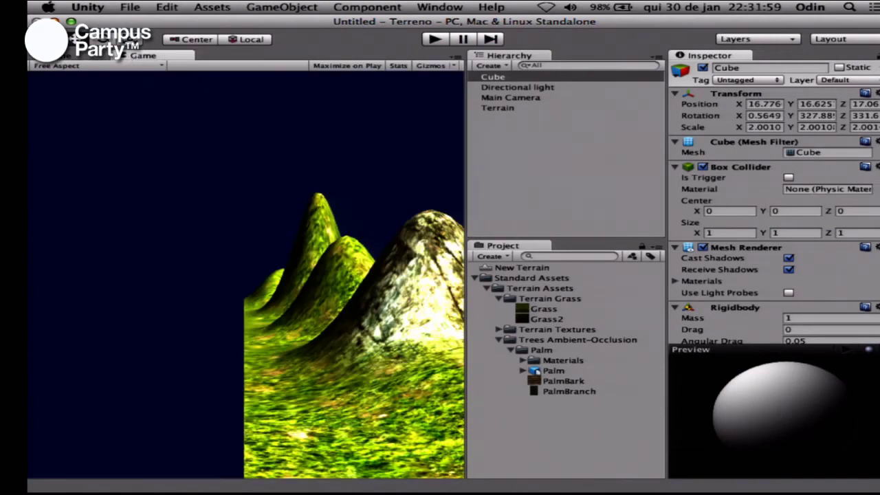
left_click(96, 55)
Step: Move the main camera above the terrain to about X 16.3, Y 16.2, Z 2.5, so it frames the cube beside the tall peak
scroll(245, 317, "down", 5)
scroll(245, 317, "down", 2)
scroll(245, 317, "up", 5)
left_click(519, 99)
right_click_drag(240, 253, 348, 291, "alt")
left_click_drag(303, 255, 425, 436, "alt")
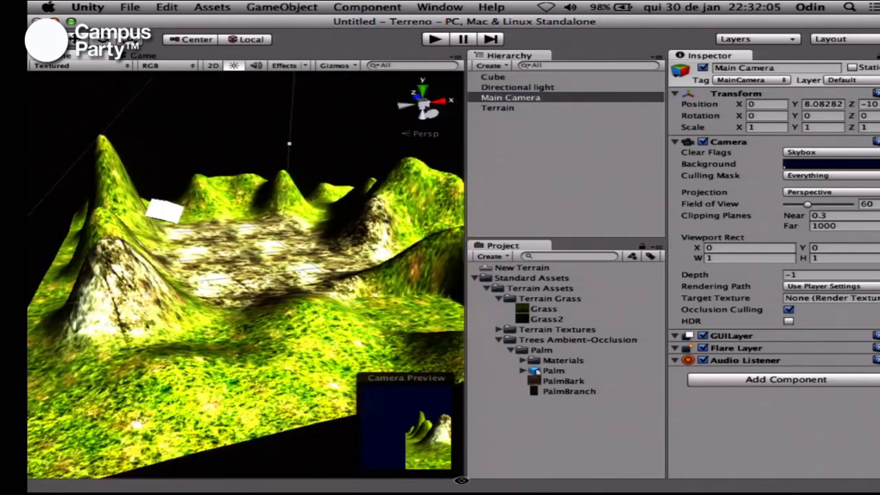
right_click_drag(396, 352, 217, 346, "alt")
left_click_drag(166, 355, 274, 309)
left_click_drag(274, 309, 429, 341, "alt")
left_click_drag(301, 294, 243, 278)
scroll(282, 288, "down", 3)
scroll(302, 293, "down", 3)
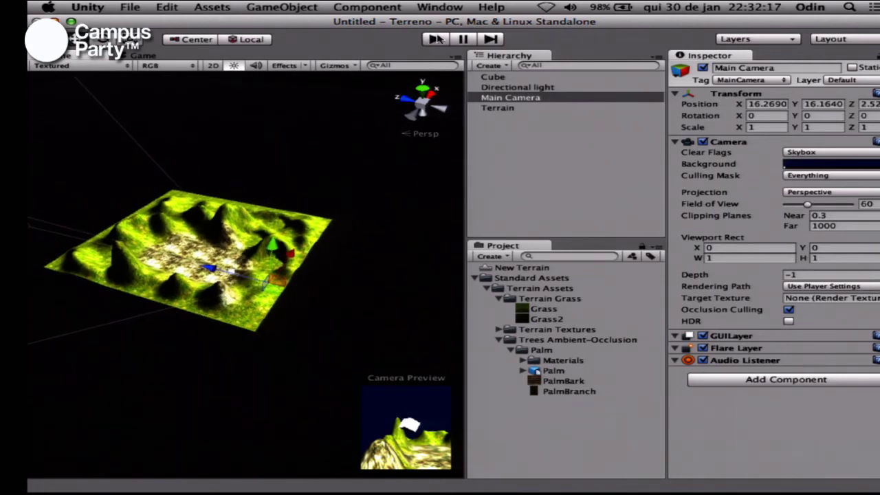
Step: Run the game to watch the cube fall through the main camera, and return to the Scene view while it plays
left_click(436, 39)
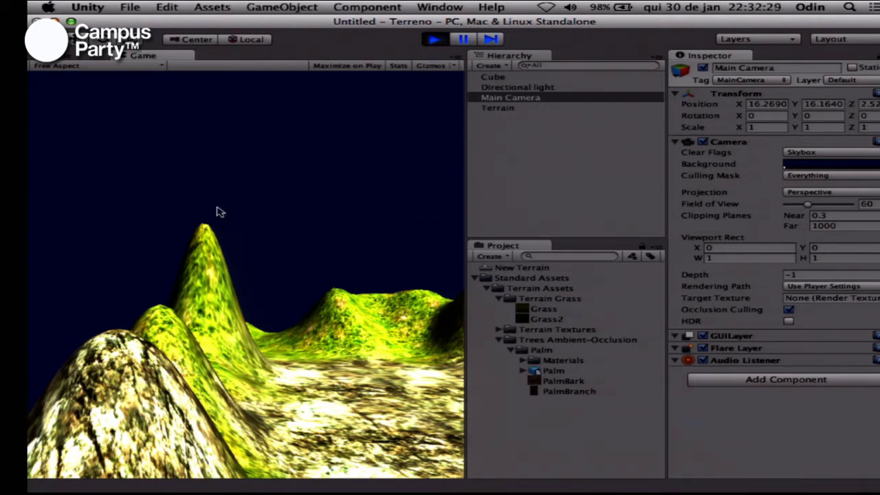
left_click(89, 57)
left_click_drag(281, 188, 264, 201, "alt")
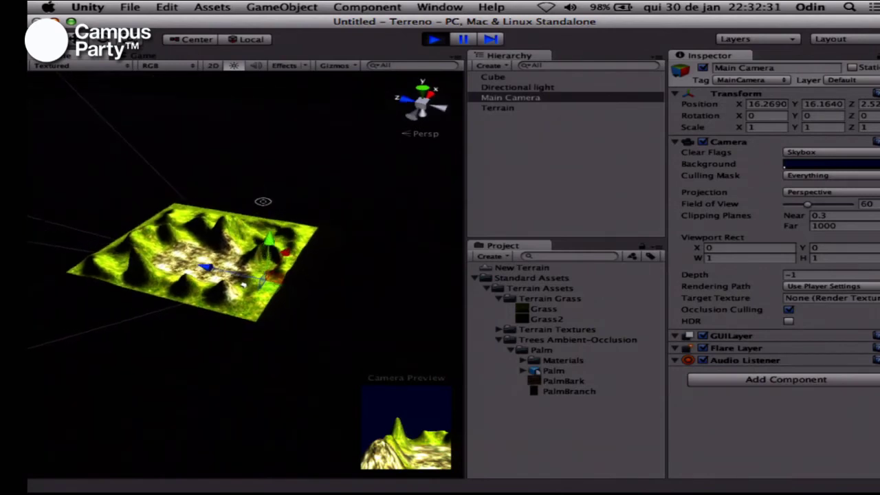
Step: Tilt the main camera to about 29.5 degrees in X while the game runs, and move it freely over the terrain
key("e")
left_click_drag(313, 260, 277, 254)
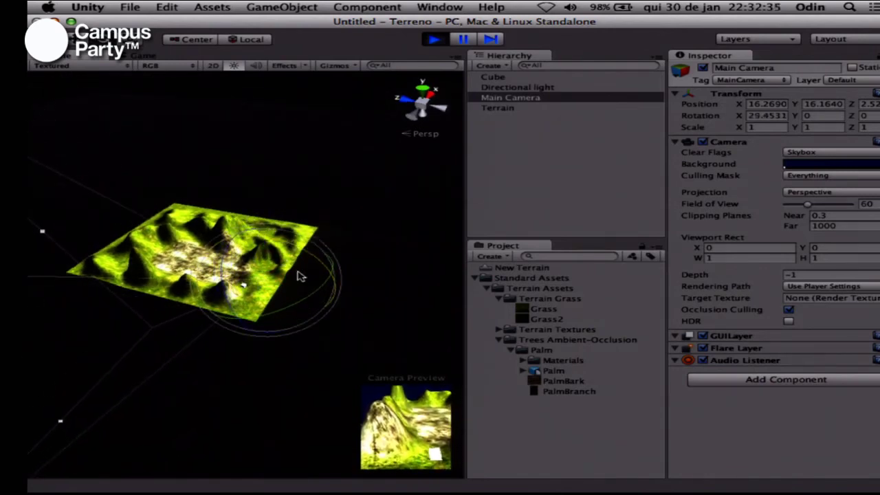
key("w")
left_click_drag(239, 284, 148, 66)
Step: Select the cube, check the Game view, and stop the running game
left_click(512, 77)
left_click(144, 57)
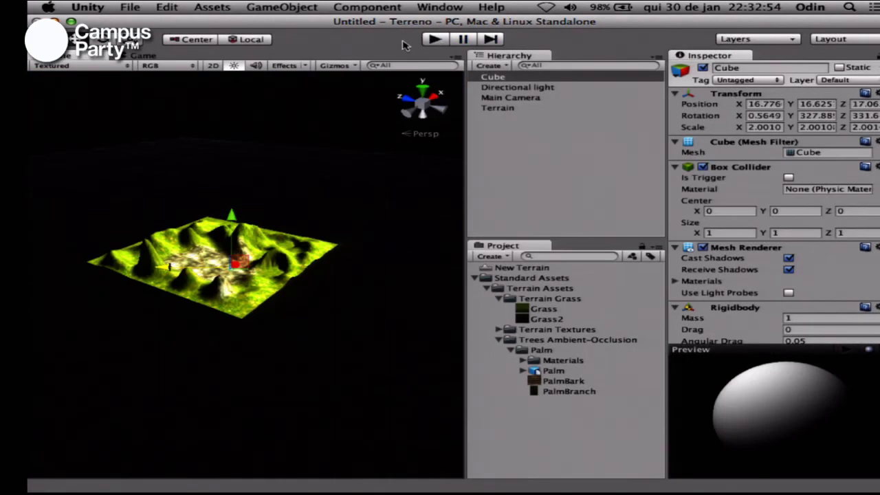
left_click(435, 39)
left_click_drag(310, 204, 114, 273, "alt")
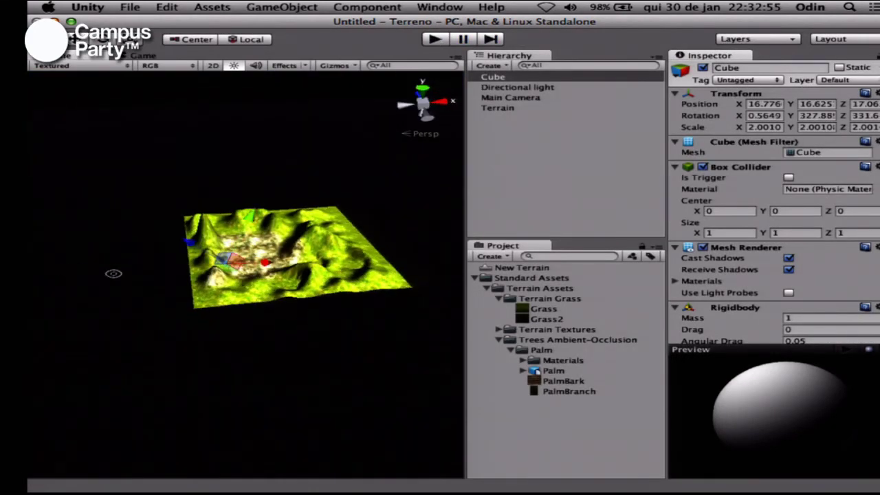
right_click_drag(114, 273, 691, 278, "alt")
left_click_drag(227, 330, 342, 257, "alt")
left_click(216, 255)
right_click_drag(343, 257, 233, 264, "alt")
left_click_drag(233, 263, 272, 261, "alt")
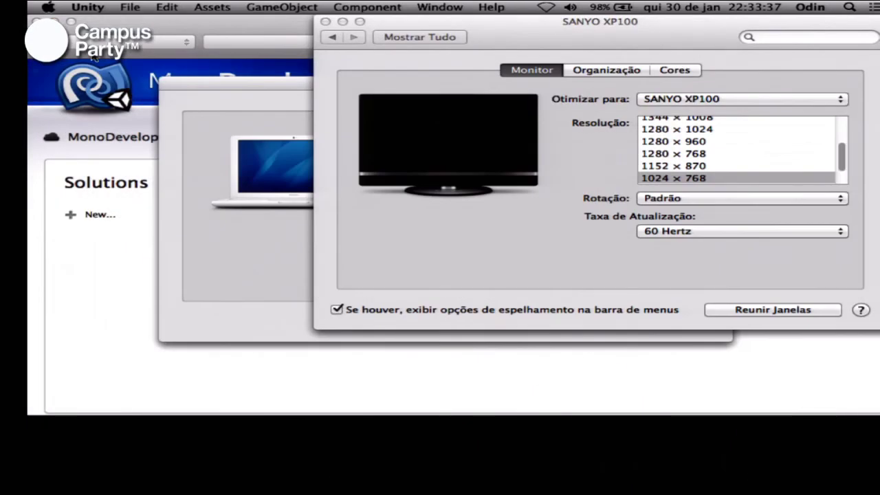
Step: Leave the open MonoDevelop and display settings windows and switch to Microsoft PowerPoint
left_click(266, 25)
key("ctrl+Up")
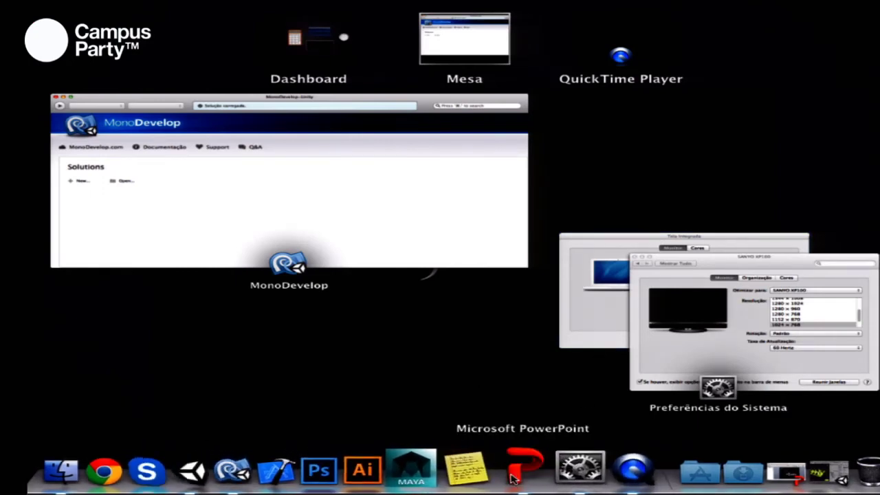
left_click(550, 470)
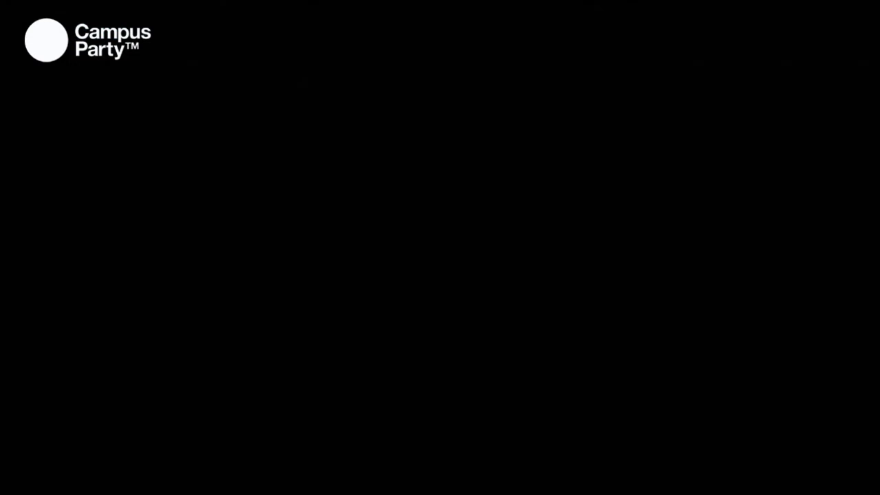